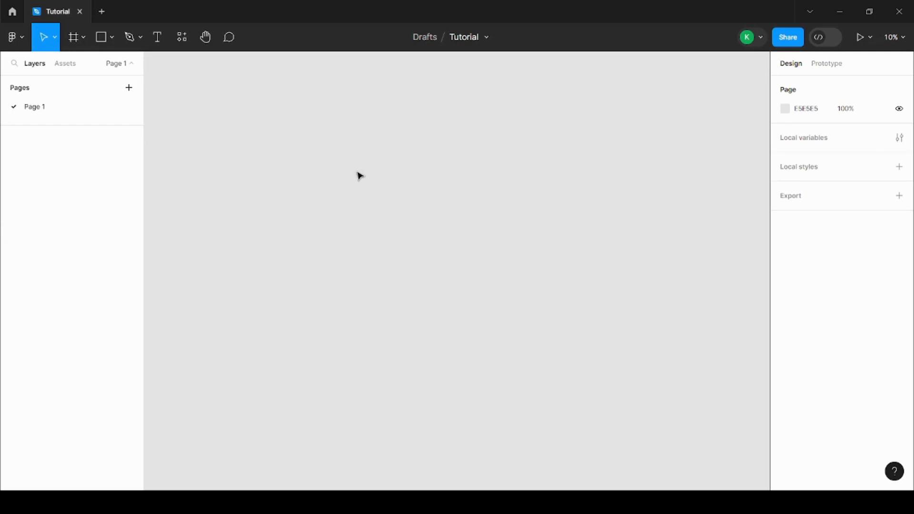
Browse the frame size presets and create an iPhone 13 mini frame of 375 × 812.
{"action": "left_click", "coordinate": [76, 38]}
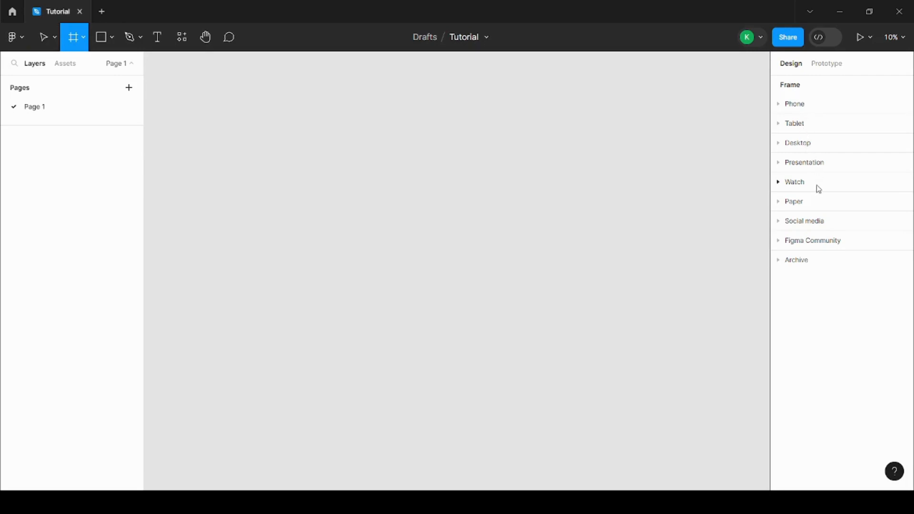
{"action": "left_click", "coordinate": [789, 224]}
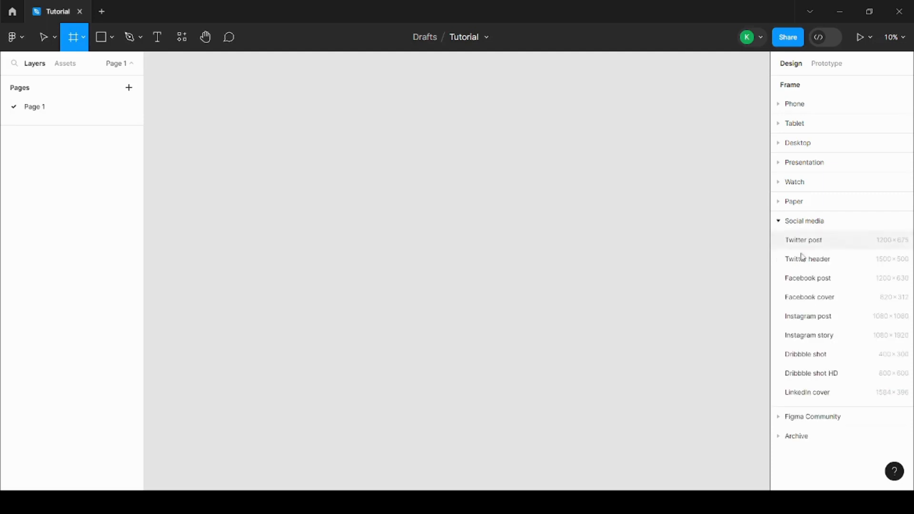
{"action": "left_click", "coordinate": [786, 219]}
{"action": "left_click", "coordinate": [790, 183]}
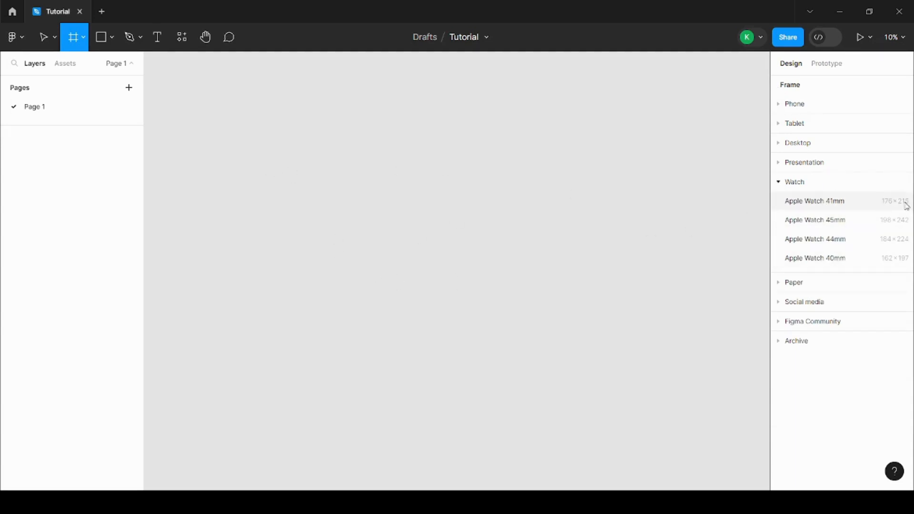
{"action": "left_click", "coordinate": [791, 111]}
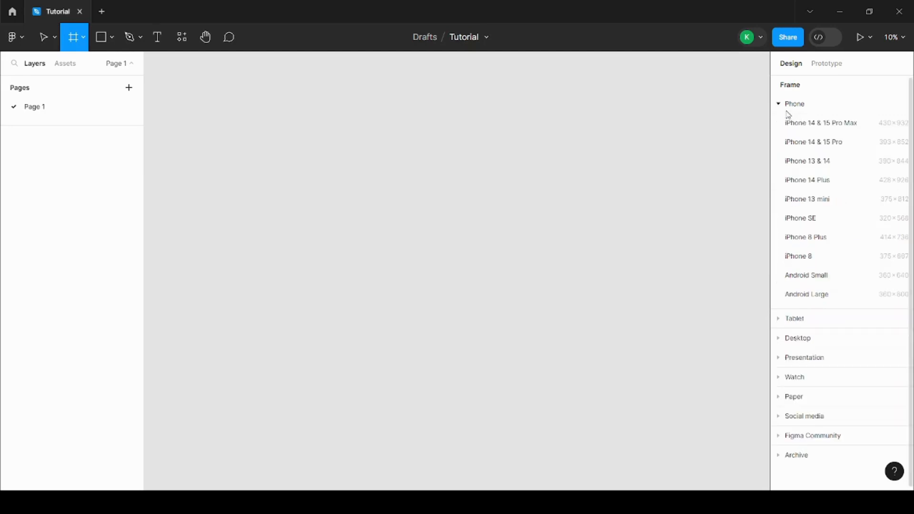
{"action": "left_click", "coordinate": [818, 200]}
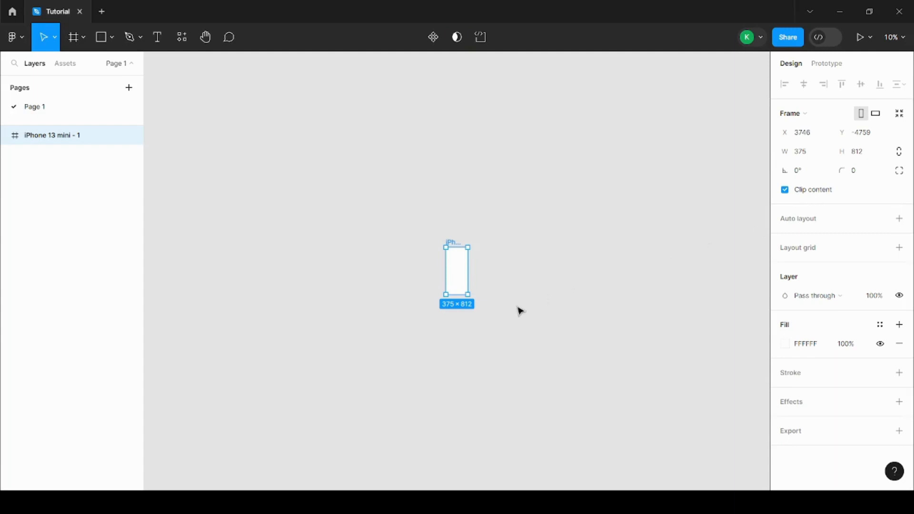
Move the iPhone 13 mini frame up and to the left on the canvas, to about X 3660, Y -4803.
{"action": "scroll", "coordinate": [481, 271], "scroll_direction": "up", "scroll_amount": 5}
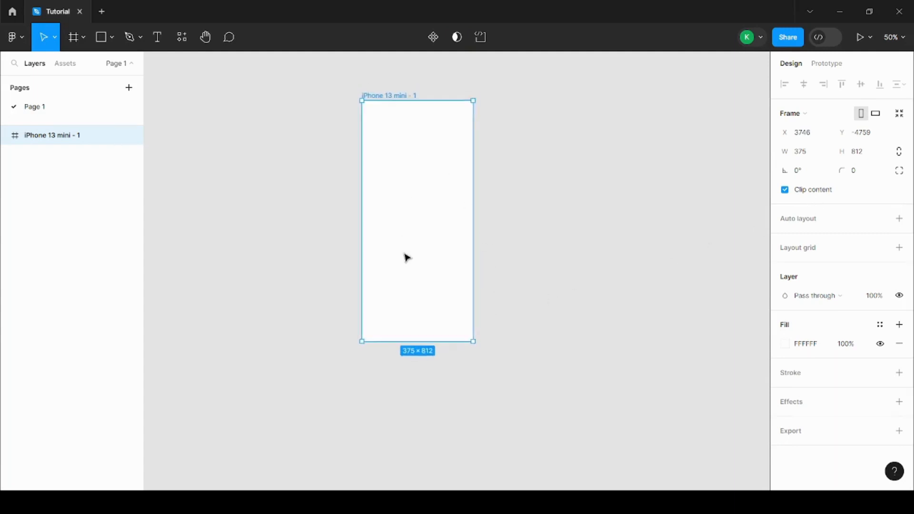
{"action": "scroll", "coordinate": [406, 257], "scroll_direction": "up", "scroll_amount": 2}
{"action": "scroll", "coordinate": [300, 128], "scroll_direction": "down", "scroll_amount": 1}
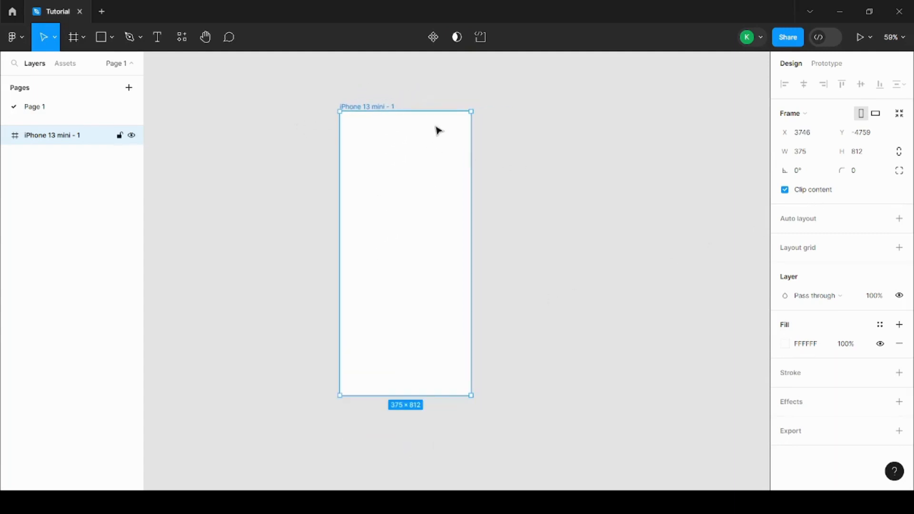
{"action": "scroll", "coordinate": [314, 214], "scroll_direction": "up", "scroll_amount": 1}
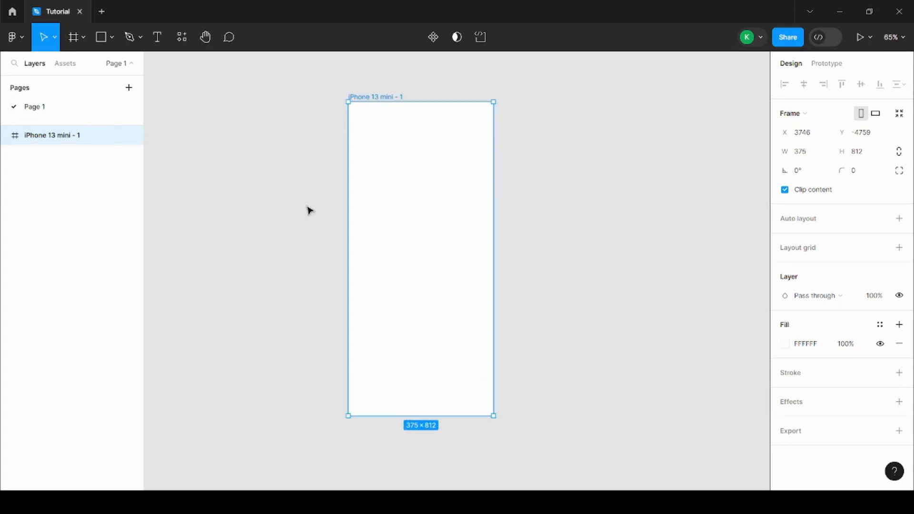
{"action": "scroll", "coordinate": [300, 208], "scroll_direction": "down", "scroll_amount": 2}
{"action": "scroll", "coordinate": [419, 180], "scroll_direction": "up", "scroll_amount": 1}
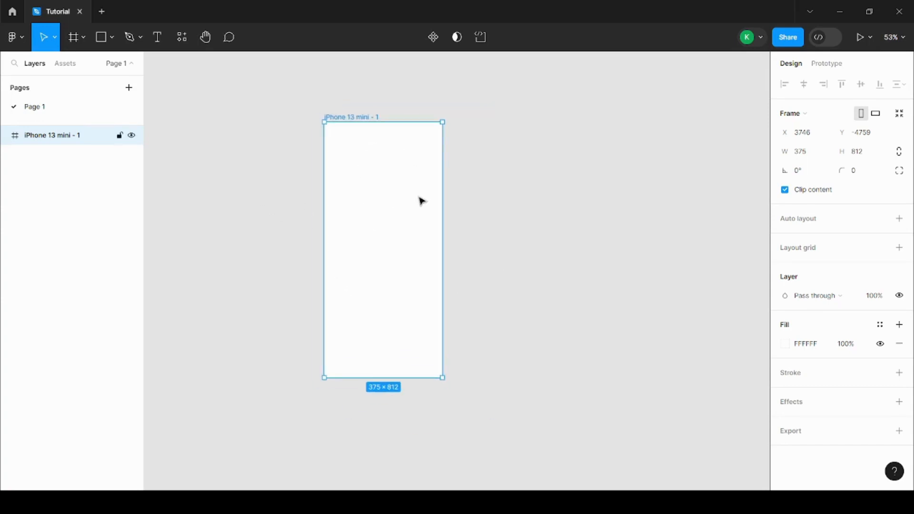
{"action": "left_click", "coordinate": [405, 106]}
{"action": "left_click", "coordinate": [356, 118]}
{"action": "left_click", "coordinate": [822, 63]}
{"action": "left_click", "coordinate": [791, 63]}
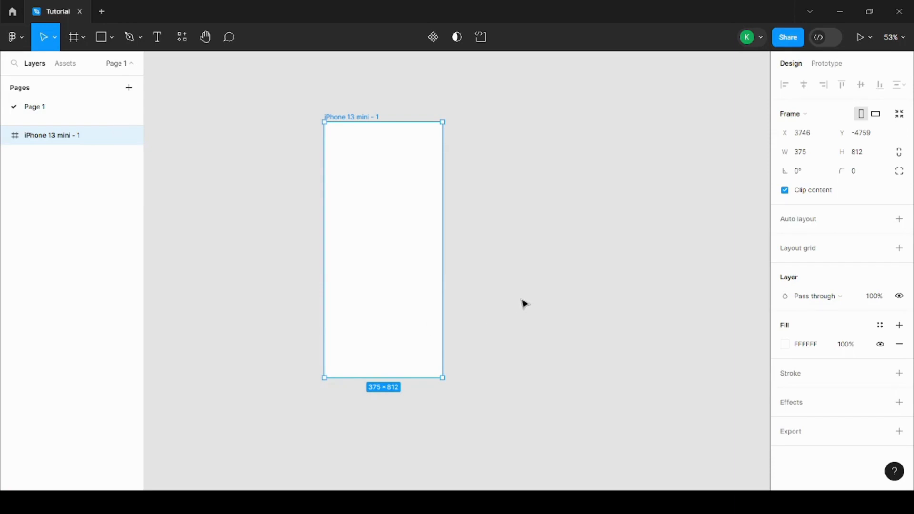
{"action": "left_click_drag", "start_coordinate": [343, 119], "coordinate": [297, 106]}
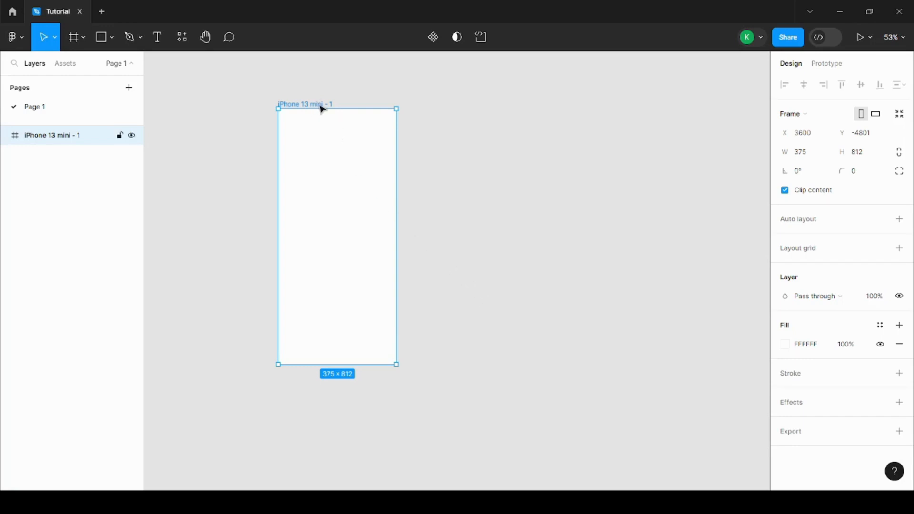
{"action": "left_click_drag", "start_coordinate": [322, 106], "coordinate": [341, 108]}
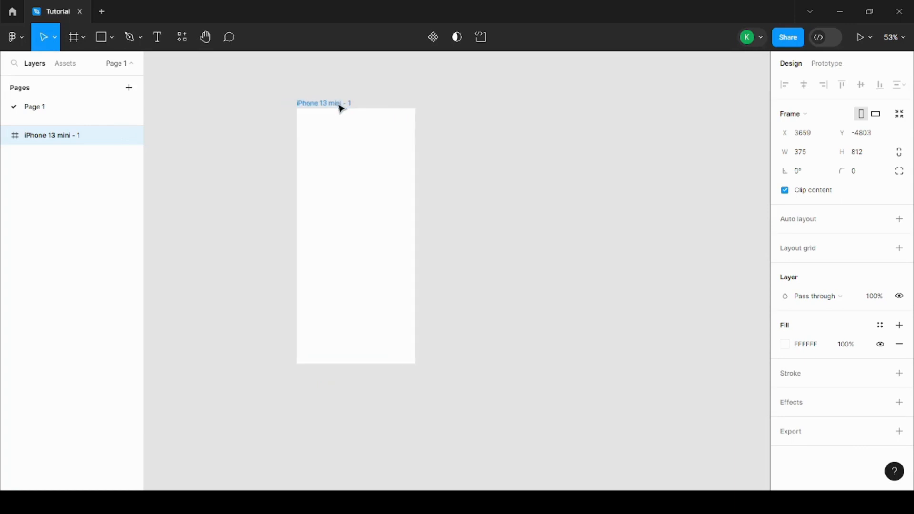
Draw a custom frame about 489 × 155 on the empty canvas to the right of the iPhone 13 mini frame.
{"action": "left_click", "coordinate": [75, 36]}
{"action": "mouse_move", "coordinate": [457, 124]}
{"action": "left_mouse_down"}
{"action": "mouse_move", "coordinate": [509, 304]}
{"action": "mouse_move", "coordinate": [608, 292]}
{"action": "mouse_move", "coordinate": [612, 175]}
{"action": "left_mouse_up"}
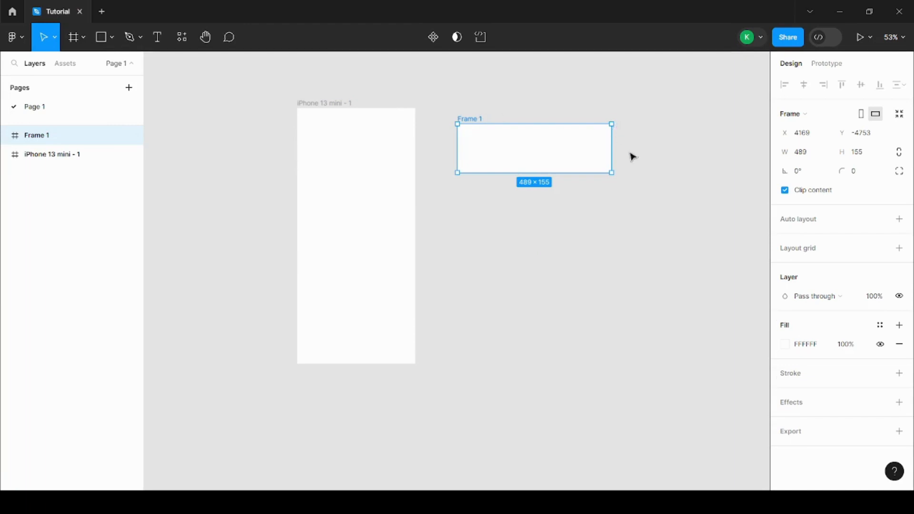
{"action": "left_click", "coordinate": [545, 224]}
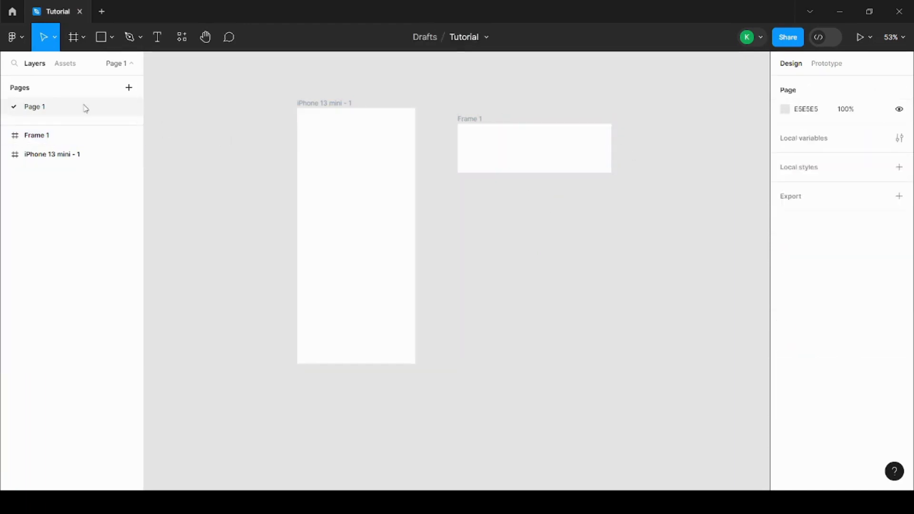
Draw a rectangle about 221 × 293 on the canvas below Frame 1 and wrap it in its own frame.
{"action": "left_click", "coordinate": [101, 46]}
{"action": "mouse_move", "coordinate": [469, 225]}
{"action": "left_mouse_down"}
{"action": "mouse_move", "coordinate": [526, 273]}
{"action": "mouse_move", "coordinate": [537, 317]}
{"action": "left_mouse_up"}
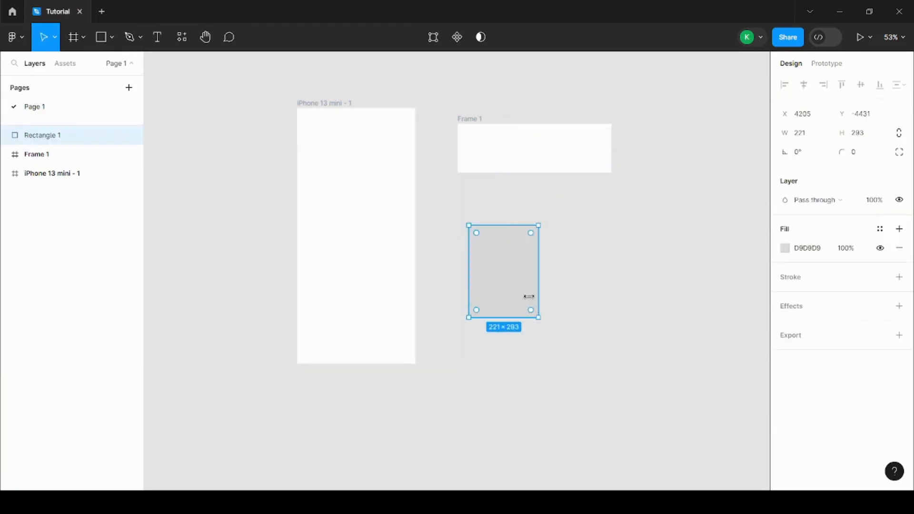
{"action": "right_click", "coordinate": [501, 246]}
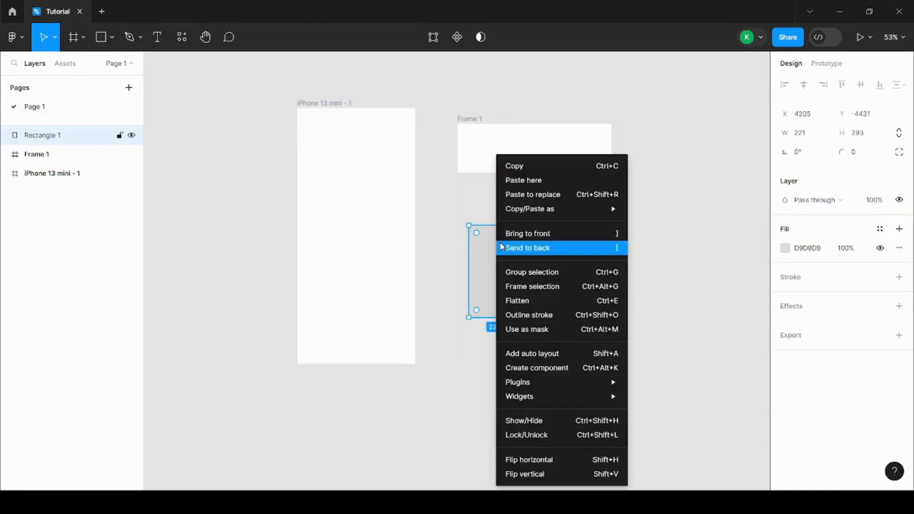
{"action": "left_click", "coordinate": [546, 290]}
{"action": "left_click", "coordinate": [545, 296]}
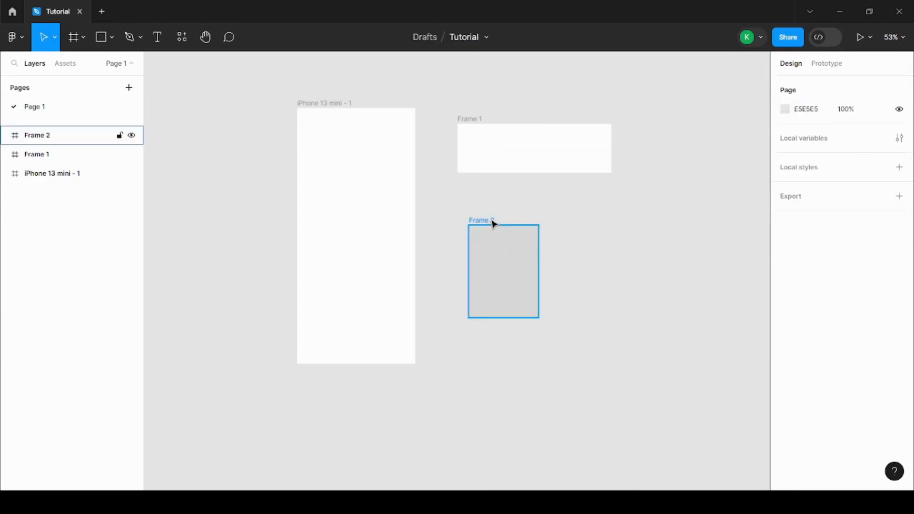
Move Frame 2 closer beneath Frame 1, aligning their left edges.
{"action": "left_click_drag", "start_coordinate": [493, 223], "coordinate": [483, 196]}
{"action": "key", "text": "Escape"}
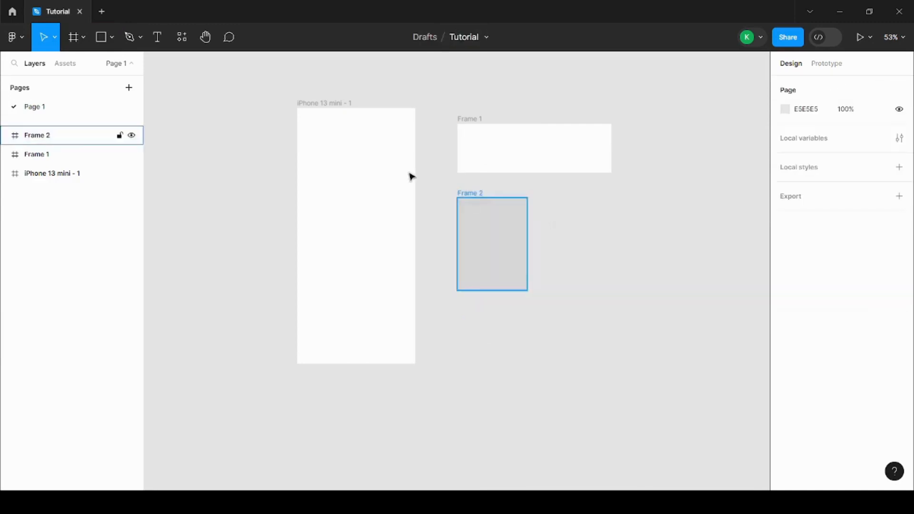
Draw a rectangle about 187 × 110 inside the upper part of the iPhone 13 mini frame.
{"action": "scroll", "coordinate": [390, 164], "scroll_direction": "down", "scroll_amount": 3}
{"action": "scroll", "coordinate": [430, 209], "scroll_direction": "up", "scroll_amount": 5}
{"action": "scroll", "coordinate": [276, 133], "scroll_direction": "down", "scroll_amount": 2}
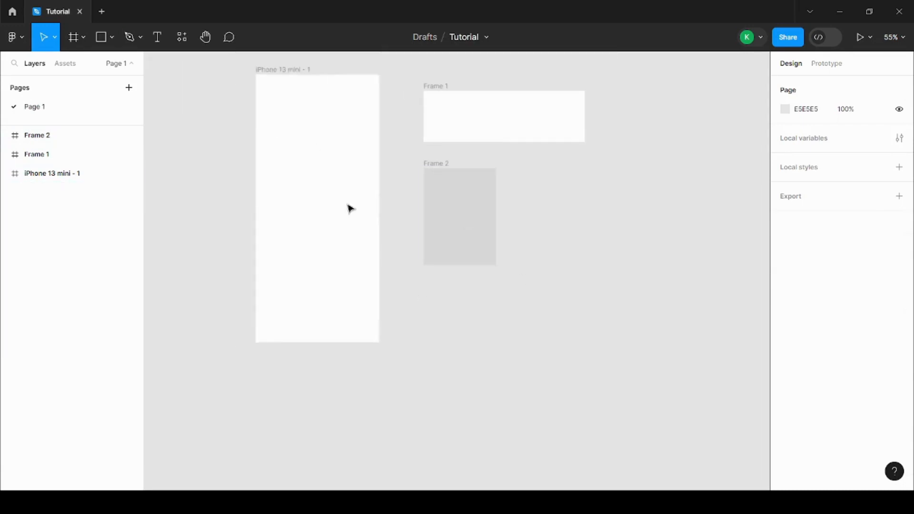
{"action": "scroll", "coordinate": [244, 62], "scroll_direction": "up", "scroll_amount": 4}
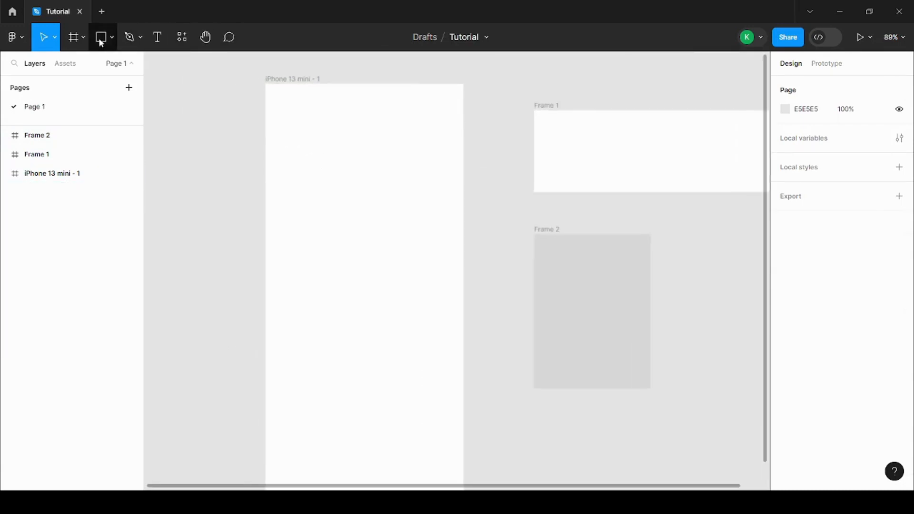
{"action": "left_click", "coordinate": [100, 42]}
{"action": "left_click_drag", "start_coordinate": [296, 149], "coordinate": [396, 212]}
{"action": "scroll", "coordinate": [396, 127], "scroll_direction": "down", "scroll_amount": 1}
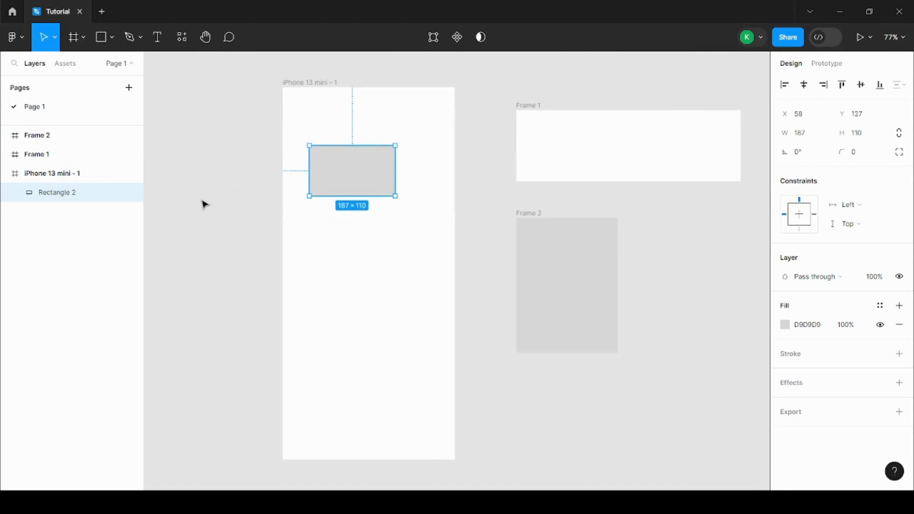
{"action": "left_click", "coordinate": [204, 202]}
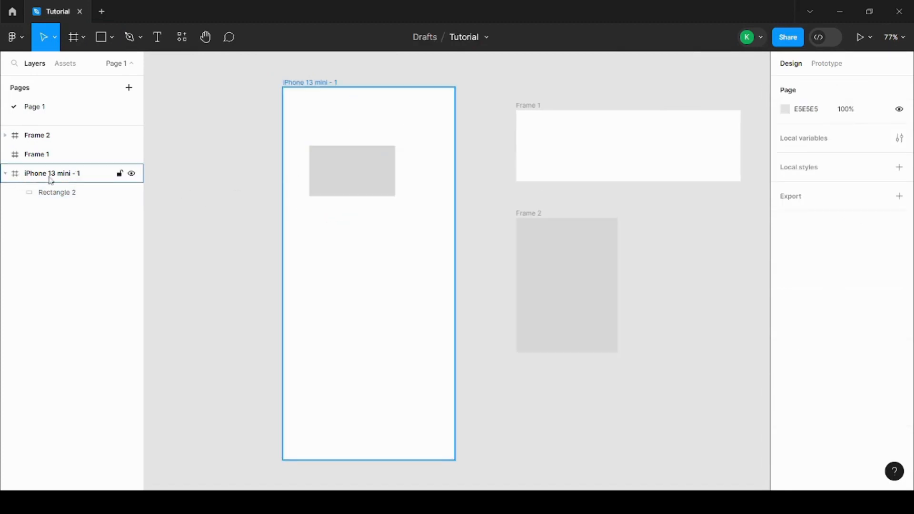
Examine how Rectangle 2 is nested under the iPhone 13 mini frame by collapsing and expanding its layer.
{"action": "left_click", "coordinate": [8, 174]}
{"action": "left_click", "coordinate": [8, 174]}
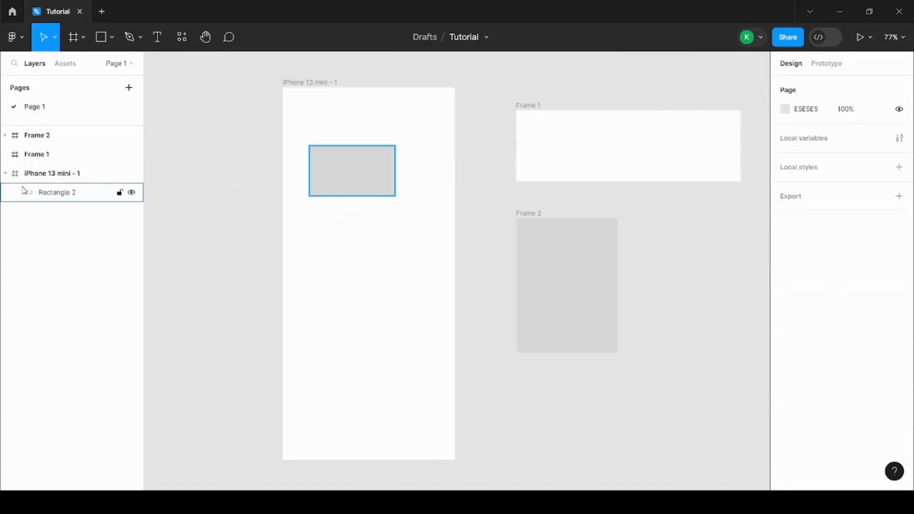
{"action": "left_click", "coordinate": [52, 193]}
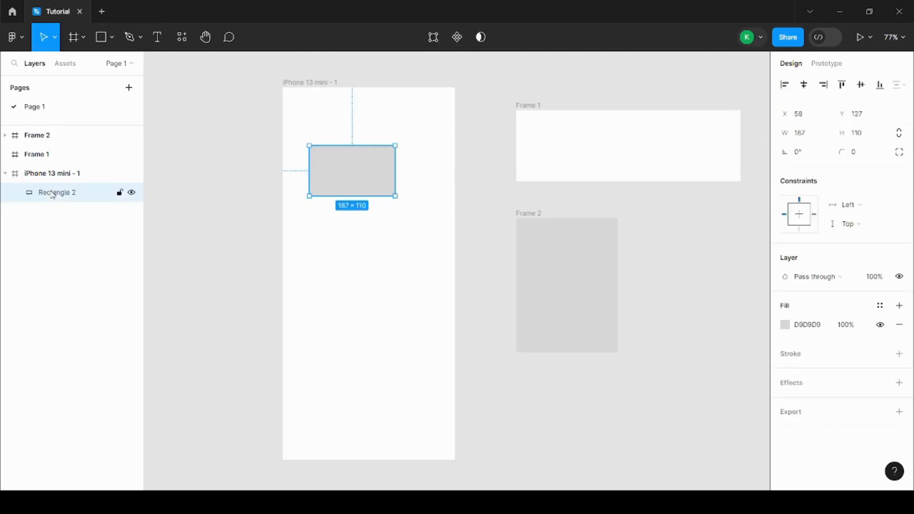
{"action": "left_click", "coordinate": [64, 175]}
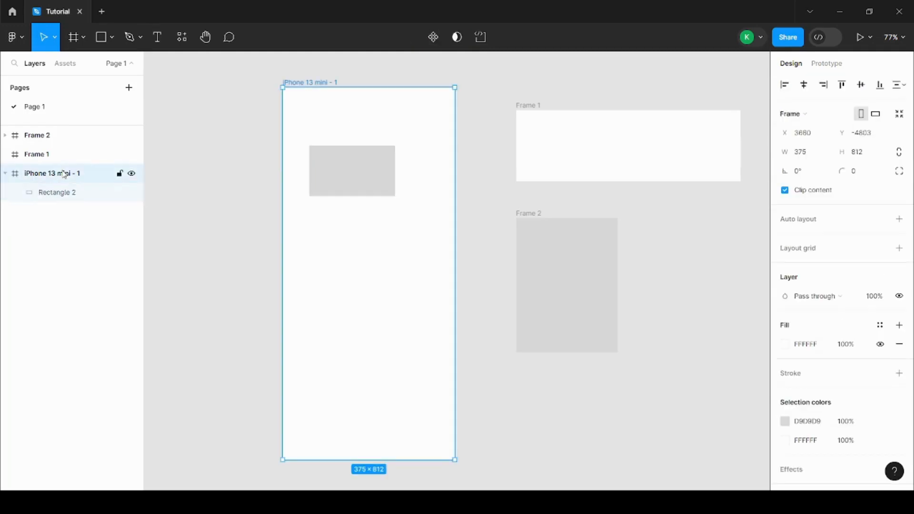
{"action": "left_click", "coordinate": [5, 174]}
{"action": "left_click", "coordinate": [5, 174]}
{"action": "left_click", "coordinate": [5, 174]}
{"action": "left_click", "coordinate": [6, 173]}
Move Rectangle 2 slightly up and right within the iPhone 13 mini frame, to about X 75, Y 109.
{"action": "left_click", "coordinate": [59, 198]}
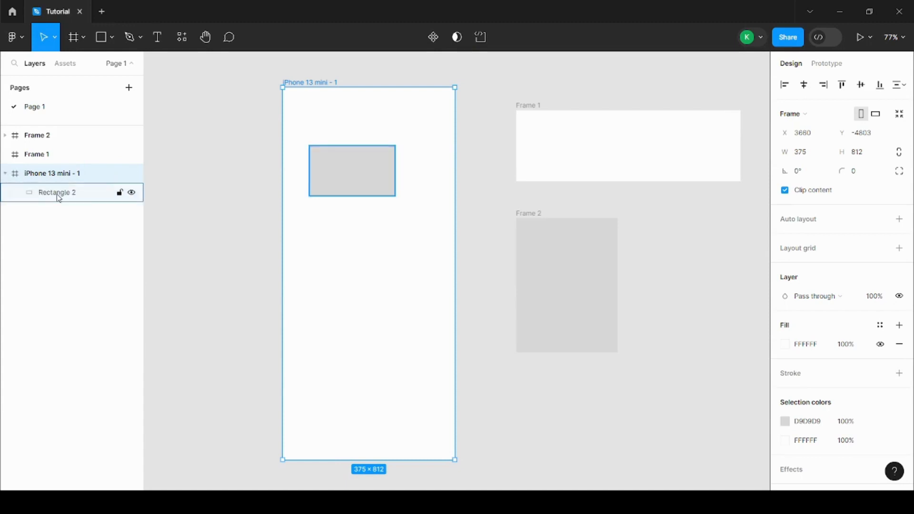
{"action": "left_click", "coordinate": [333, 173]}
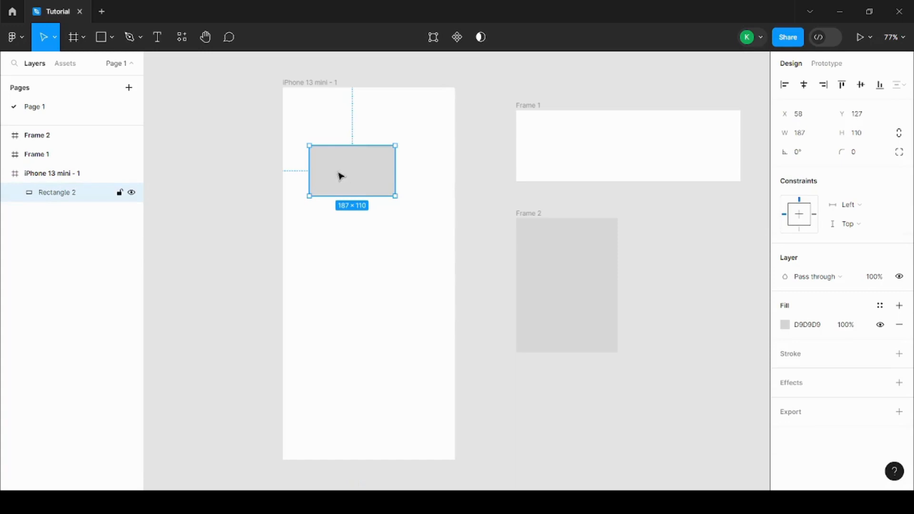
{"action": "left_click_drag", "start_coordinate": [341, 177], "coordinate": [355, 164]}
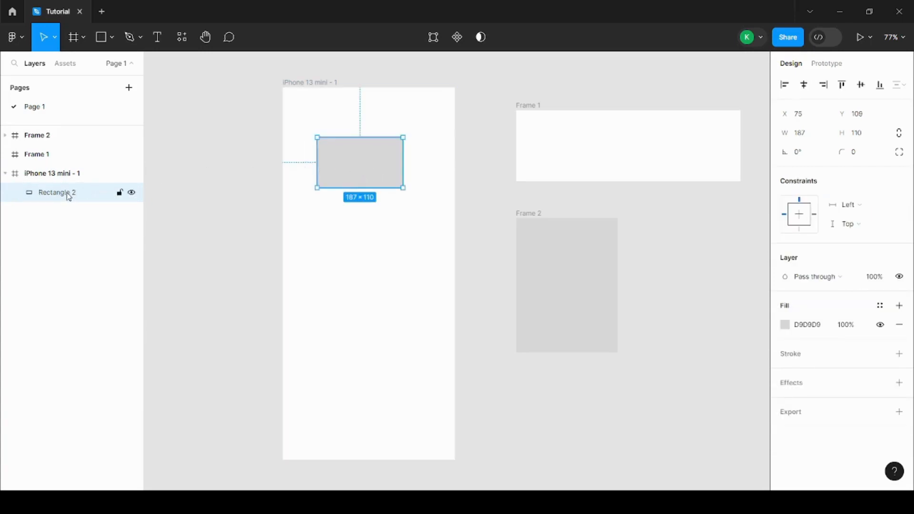
Take Rectangle 2 out of the iPhone 13 mini frame in the layer hierarchy, placing it directly above the frame.
{"action": "left_click_drag", "start_coordinate": [69, 197], "coordinate": [21, 169]}
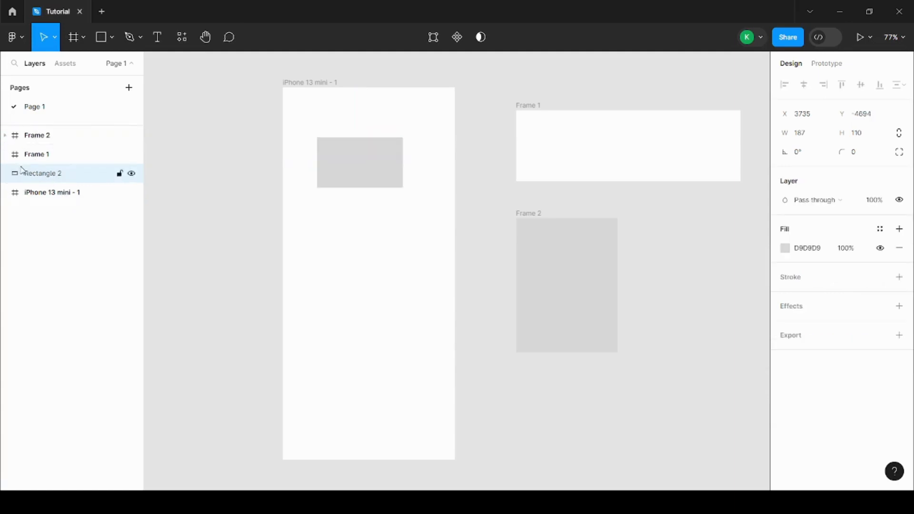
{"action": "left_click", "coordinate": [55, 193]}
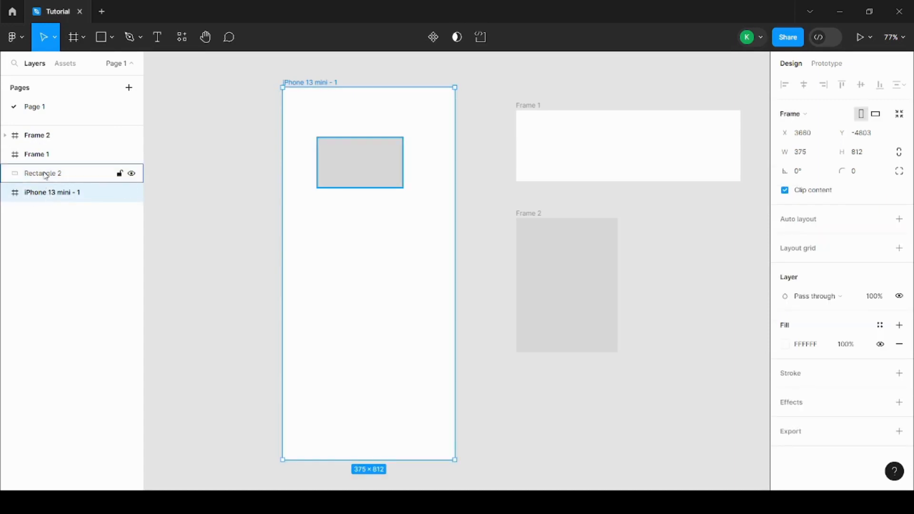
{"action": "left_click", "coordinate": [46, 175]}
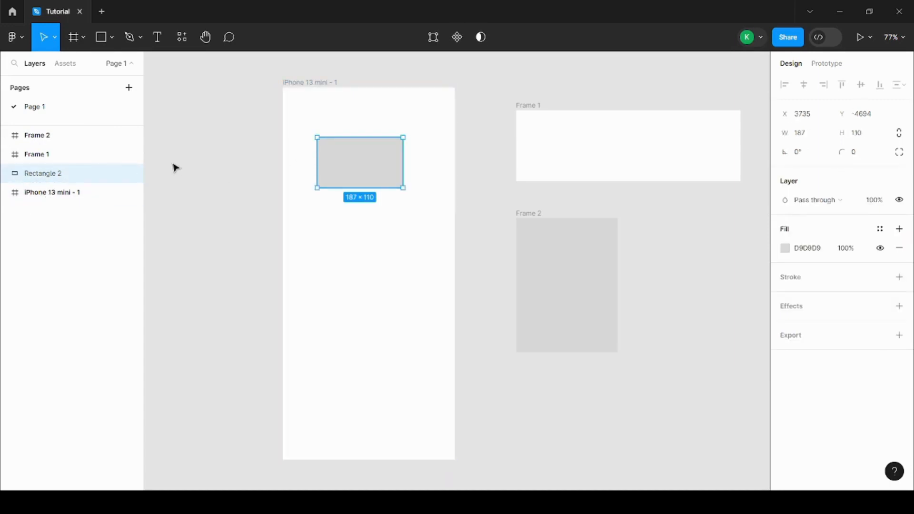
Hide the iPhone 13 mini frame and show it again.
{"action": "left_click", "coordinate": [176, 167]}
{"action": "left_click", "coordinate": [57, 193]}
{"action": "left_click", "coordinate": [132, 193]}
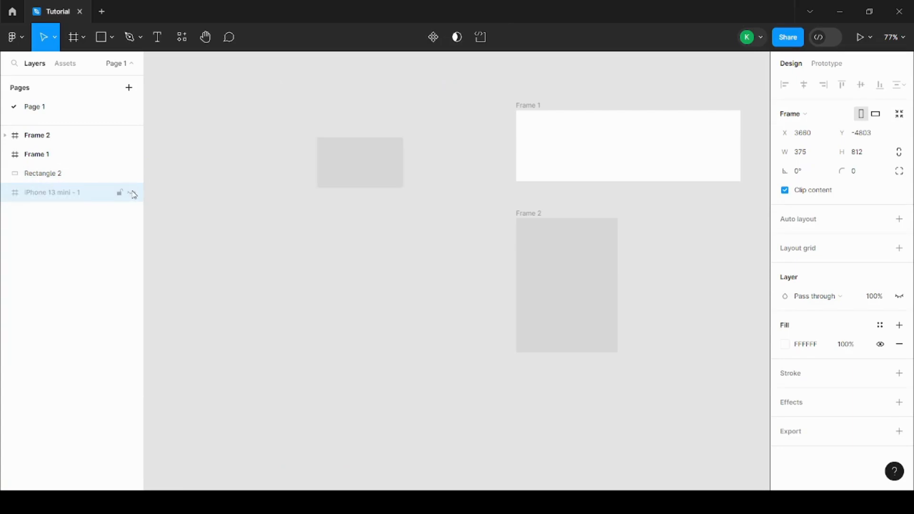
{"action": "left_click", "coordinate": [133, 193]}
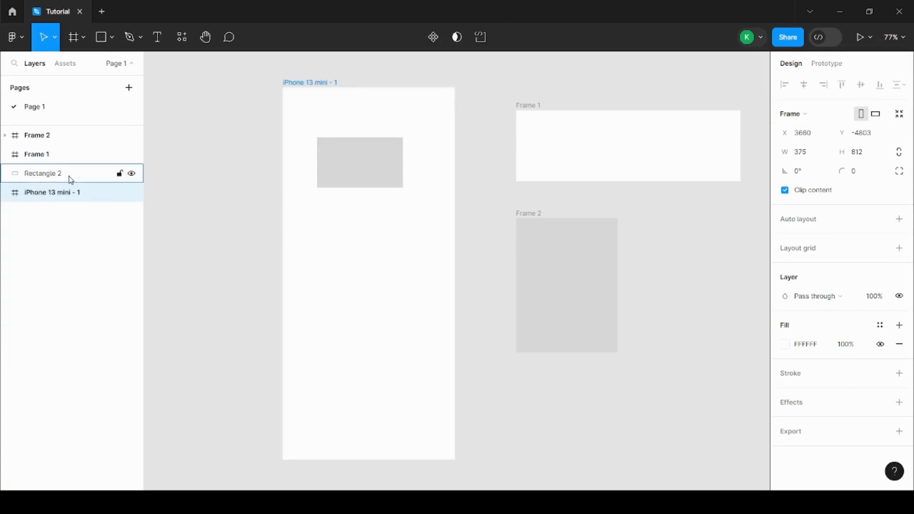
Nest Rectangle 2 back inside the iPhone 13 mini frame in the layer hierarchy.
{"action": "left_click_drag", "start_coordinate": [70, 179], "coordinate": [53, 207]}
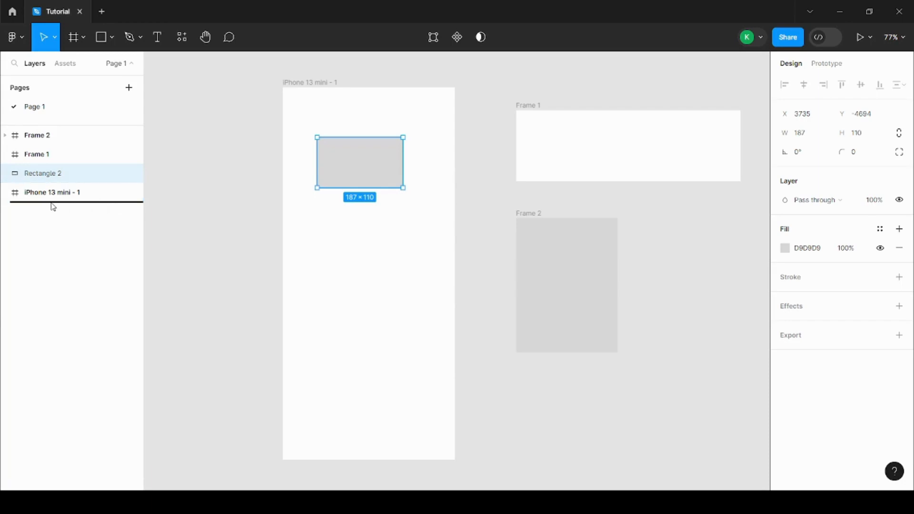
{"action": "left_click_drag", "start_coordinate": [70, 207], "coordinate": [97, 208]}
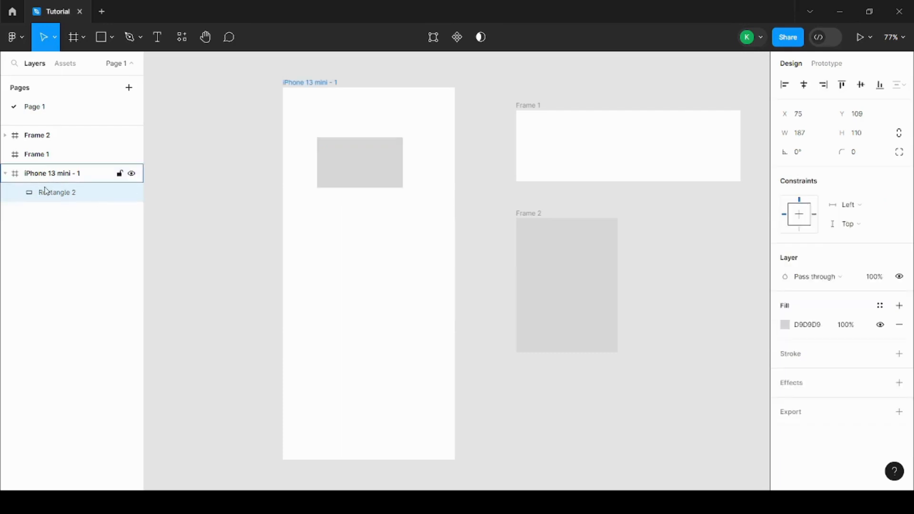
Toggle the iPhone 13 mini frame's visibility off and on, and lock and unlock the frame.
{"action": "left_click", "coordinate": [131, 174]}
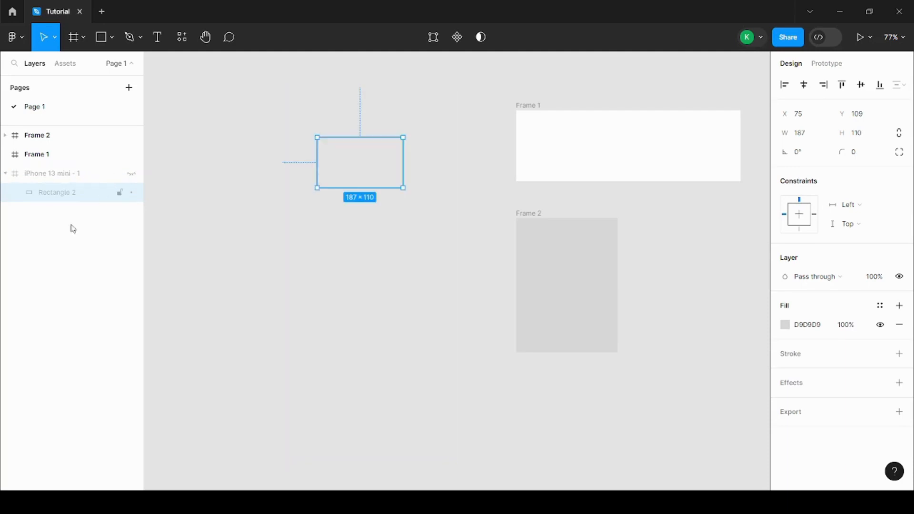
{"action": "left_click", "coordinate": [202, 296]}
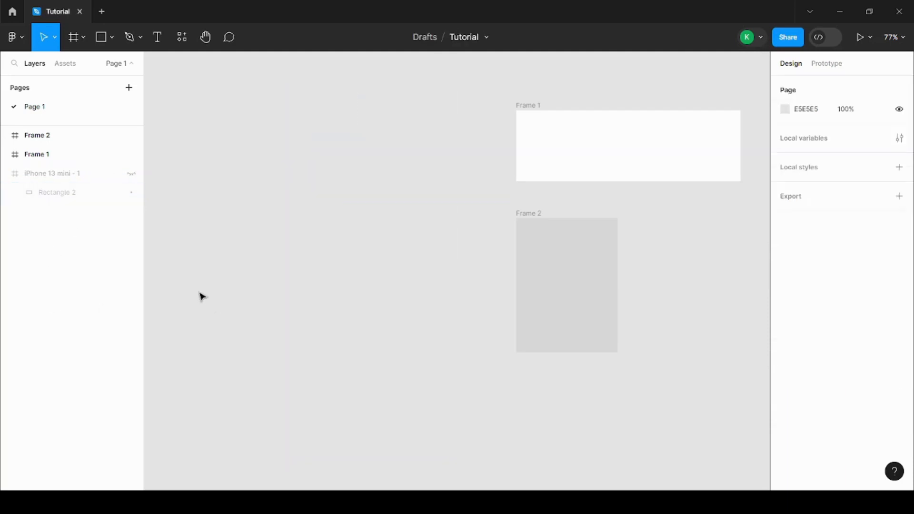
{"action": "left_click", "coordinate": [131, 174]}
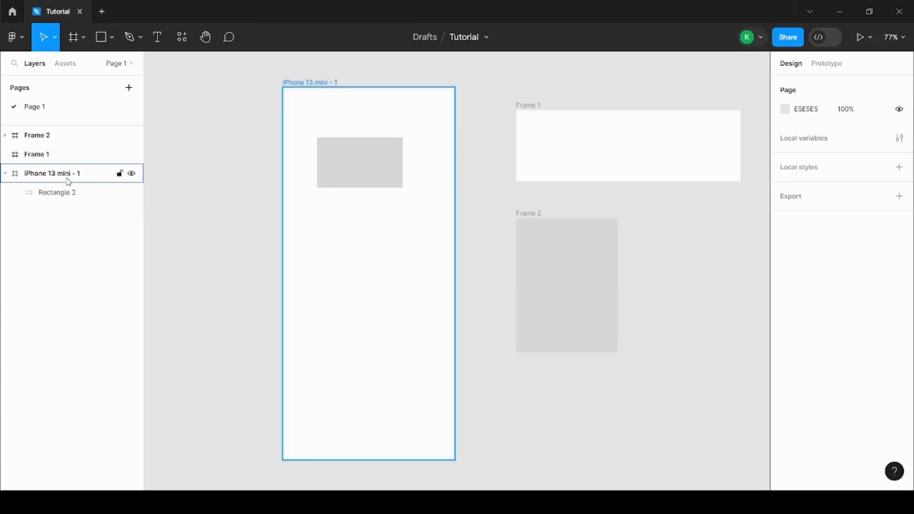
{"action": "left_click", "coordinate": [120, 174]}
{"action": "left_click", "coordinate": [120, 174]}
Reposition the iPhone 13 mini frame together with its nested Rectangle 2, to about X 3607, Y -4808.
{"action": "left_click_drag", "start_coordinate": [316, 84], "coordinate": [287, 88]}
{"action": "left_click", "coordinate": [328, 168]}
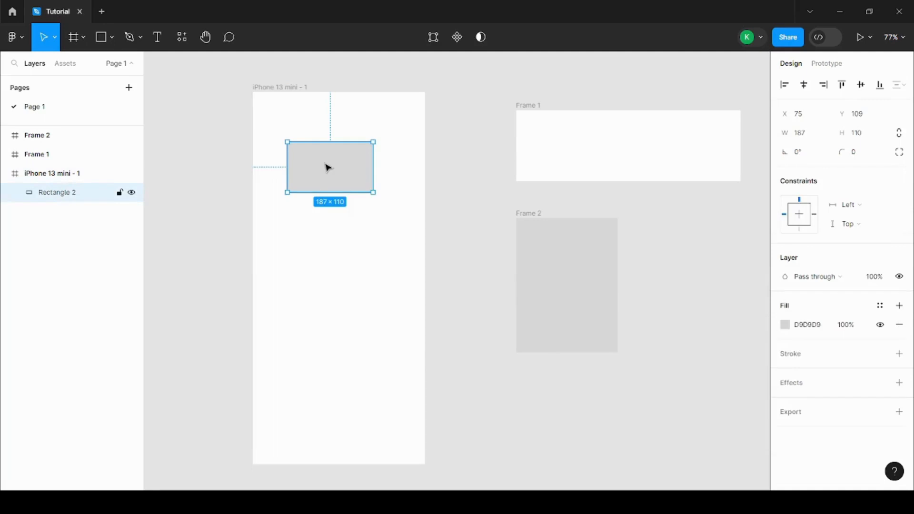
{"action": "left_click", "coordinate": [77, 175]}
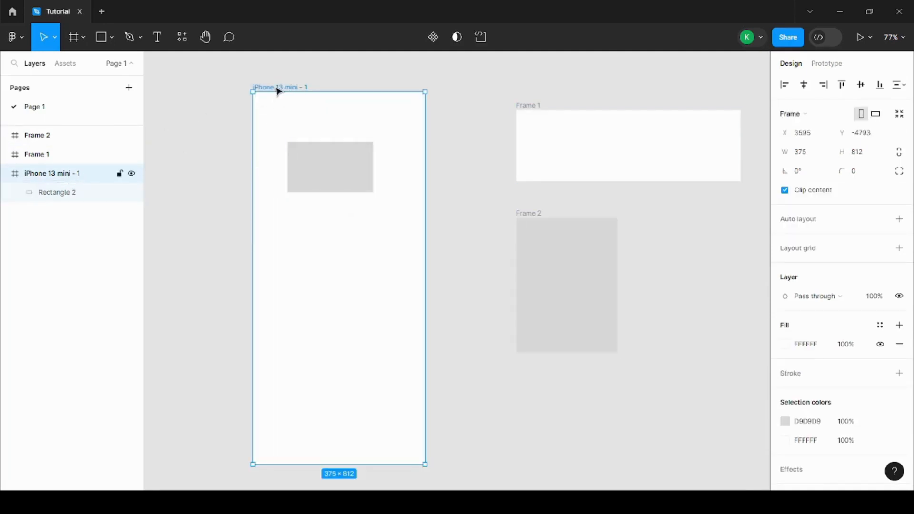
{"action": "mouse_move", "coordinate": [278, 89]}
{"action": "left_mouse_down"}
{"action": "mouse_move", "coordinate": [262, 157]}
{"action": "mouse_move", "coordinate": [287, 144]}
{"action": "mouse_move", "coordinate": [259, 108]}
{"action": "mouse_move", "coordinate": [293, 76]}
{"action": "mouse_move", "coordinate": [276, 86]}
{"action": "mouse_move", "coordinate": [293, 86]}
{"action": "left_mouse_up"}
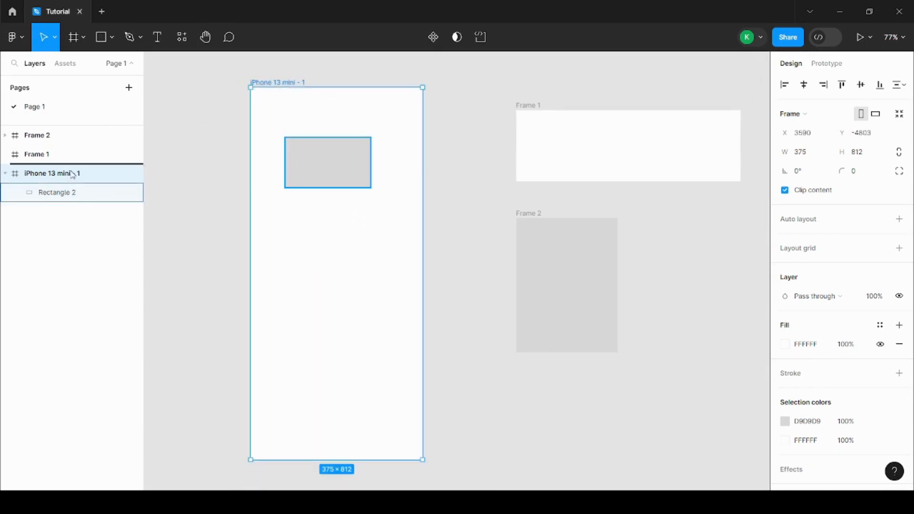
{"action": "mouse_move", "coordinate": [276, 82]}
{"action": "left_mouse_down"}
{"action": "mouse_move", "coordinate": [236, 107]}
{"action": "mouse_move", "coordinate": [281, 79]}
{"action": "left_mouse_up"}
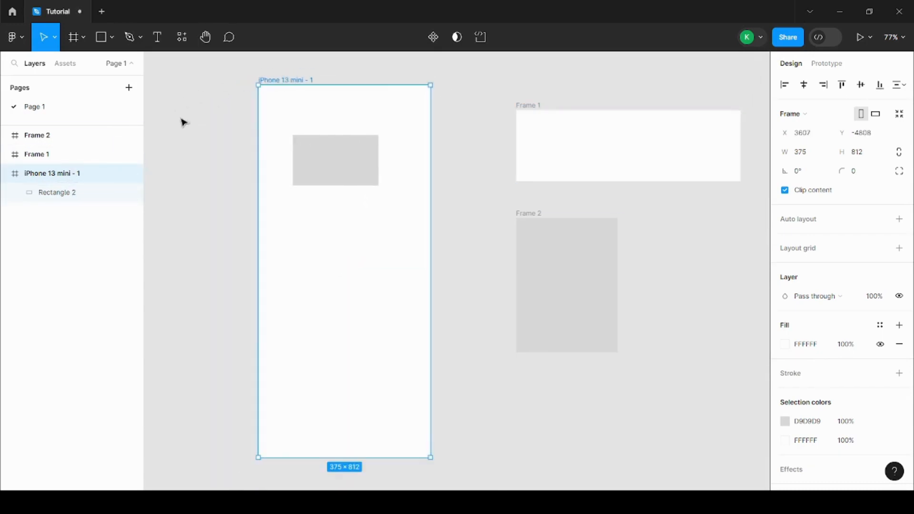
Nest Rectangle 2 inside Frame 1 in the layer hierarchy and move the iPhone 13 mini frame farther away from Frame 1.
{"action": "left_click_drag", "start_coordinate": [65, 193], "coordinate": [50, 164]}
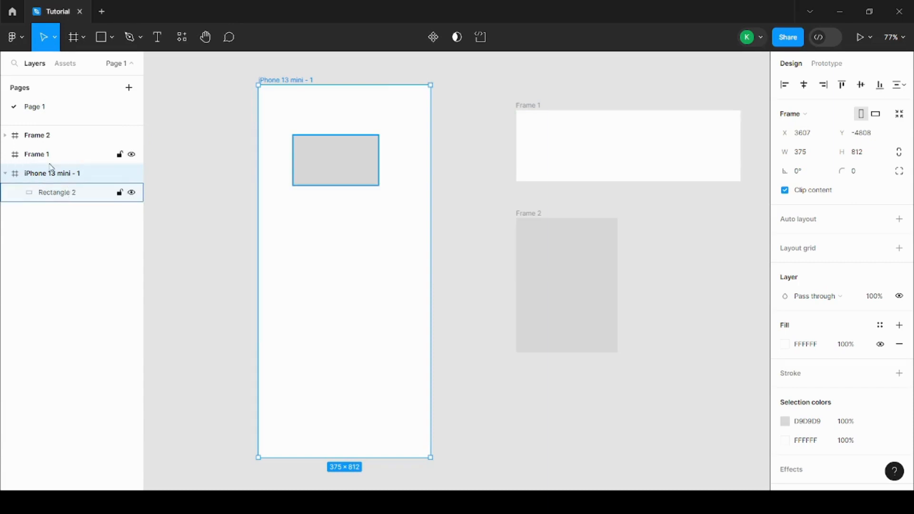
{"action": "left_click", "coordinate": [57, 195]}
{"action": "left_click_drag", "start_coordinate": [57, 195], "coordinate": [60, 157]}
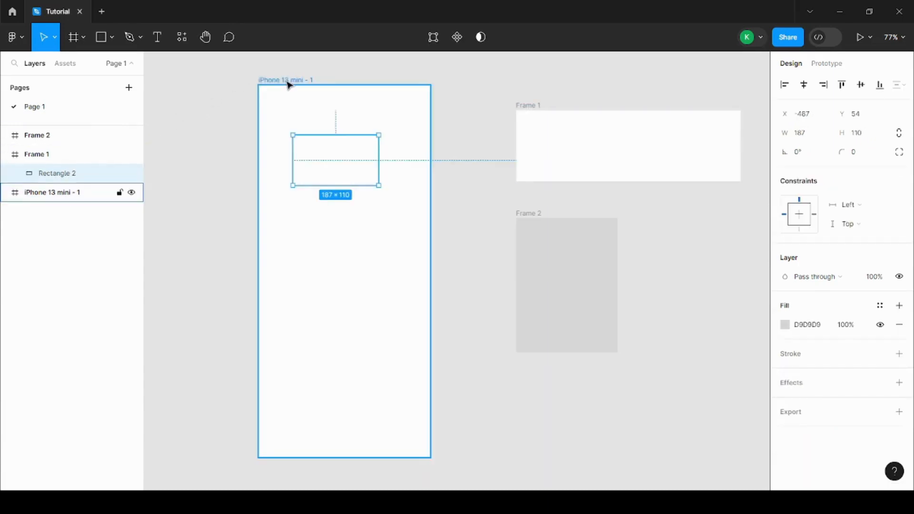
{"action": "left_click_drag", "start_coordinate": [289, 85], "coordinate": [163, 87]}
{"action": "left_click", "coordinate": [361, 163]}
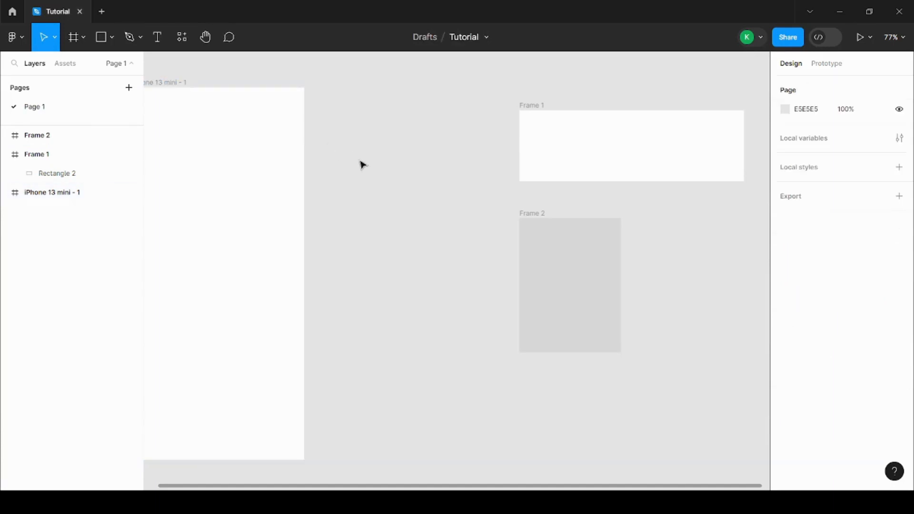
Bring the iPhone 13 mini frame back toward Frame 1 and nest Rectangle 2 inside it at about X 94, Y 225.
{"action": "left_click", "coordinate": [68, 174]}
{"action": "left_click_drag", "start_coordinate": [68, 174], "coordinate": [35, 181]}
{"action": "left_click", "coordinate": [177, 86]}
{"action": "left_click_drag", "start_coordinate": [178, 86], "coordinate": [287, 78]}
{"action": "left_click_drag", "start_coordinate": [53, 174], "coordinate": [111, 209]}
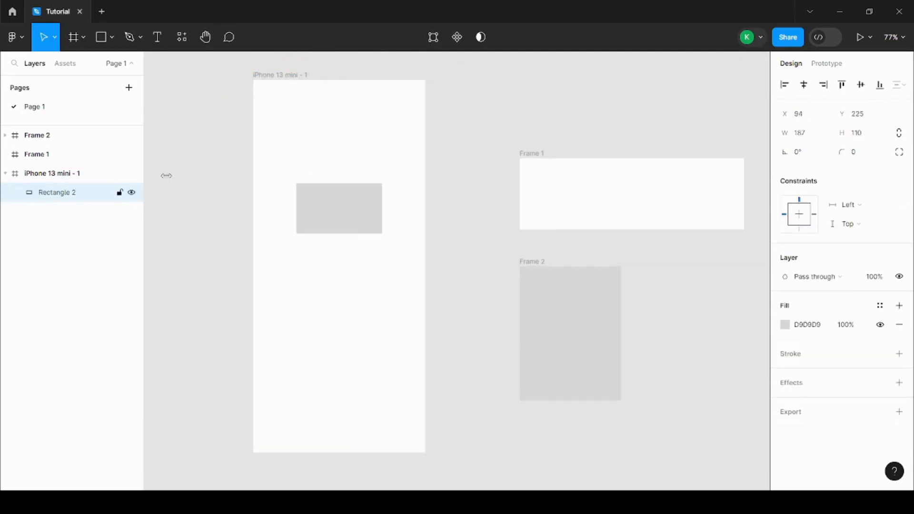
{"action": "scroll", "coordinate": [214, 142], "scroll_direction": "down", "scroll_amount": 5}
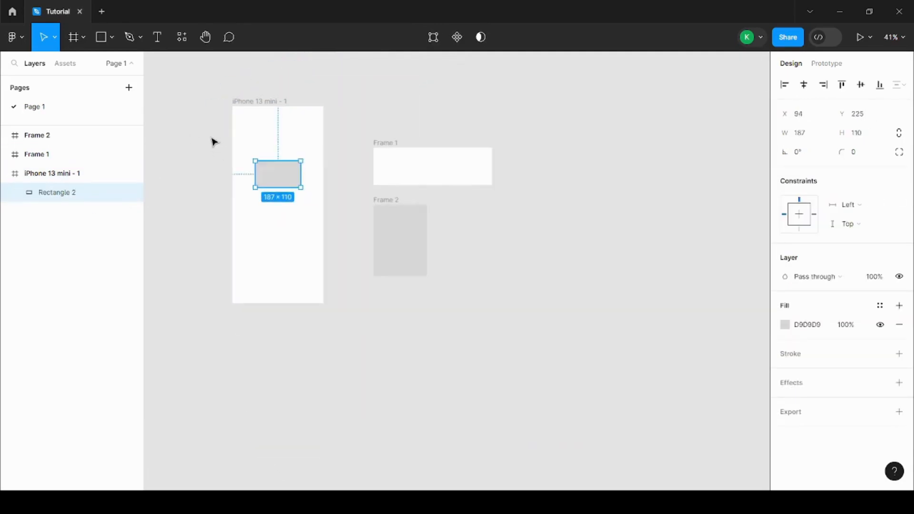
{"action": "left_click", "coordinate": [329, 92]}
{"action": "scroll", "coordinate": [259, 108], "scroll_direction": "up", "scroll_amount": 2}
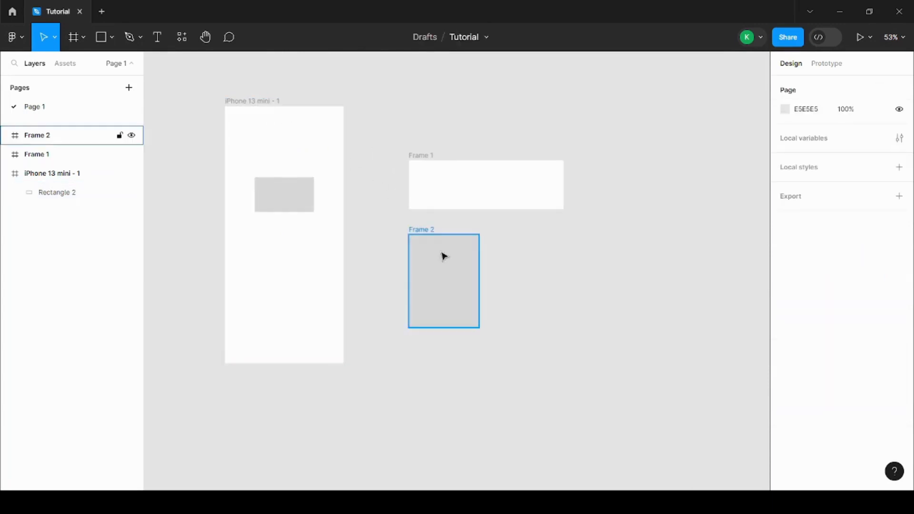
{"action": "left_click", "coordinate": [441, 231]}
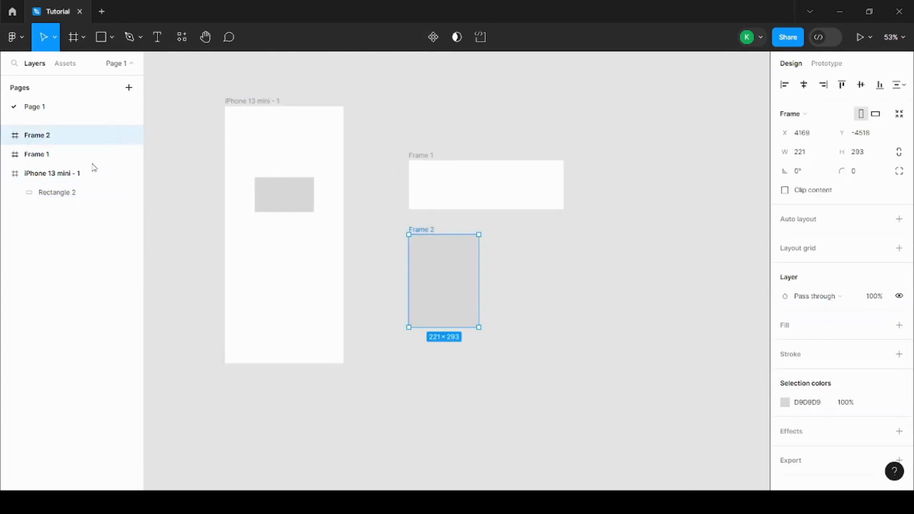
{"action": "double_click", "coordinate": [44, 136]}
{"action": "left_click", "coordinate": [194, 118]}
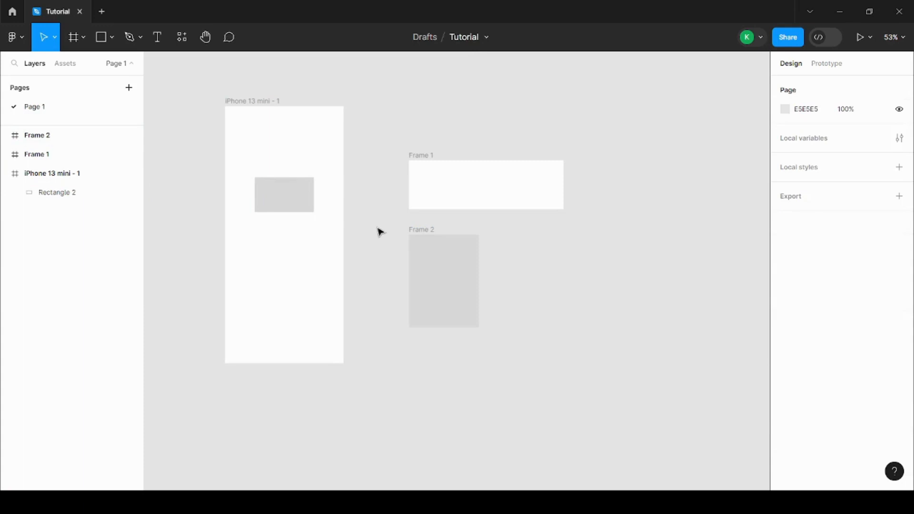
{"action": "double_click", "coordinate": [428, 230]}
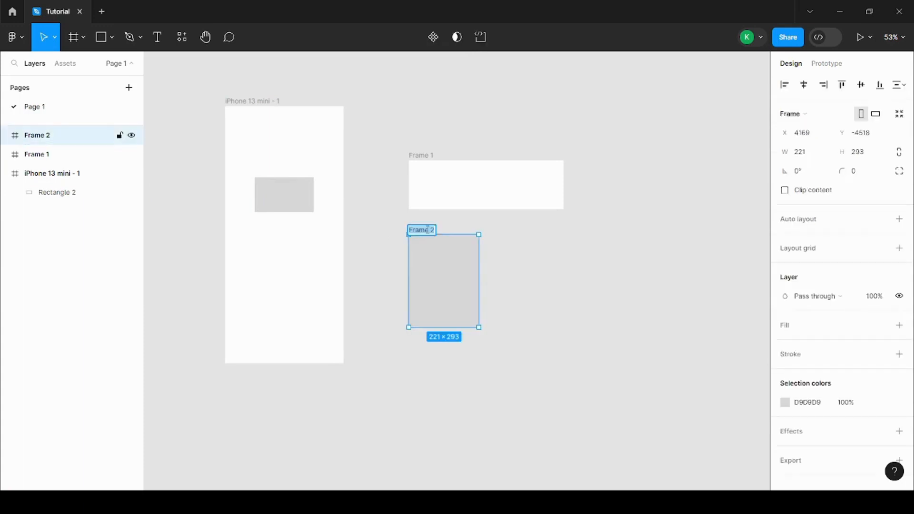
{"action": "left_click", "coordinate": [557, 237]}
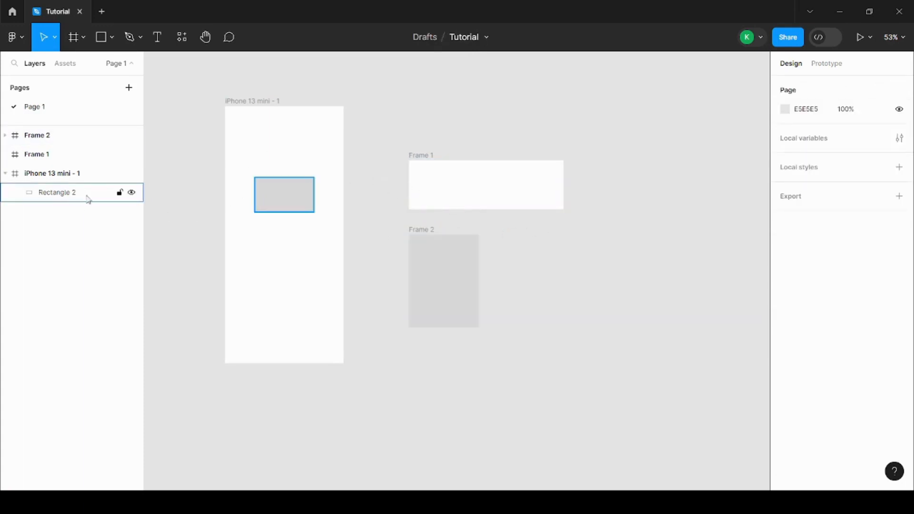
Rename Frame 1 as "splash screen" and Frame 2 as "onboarding".
{"action": "double_click", "coordinate": [45, 155]}
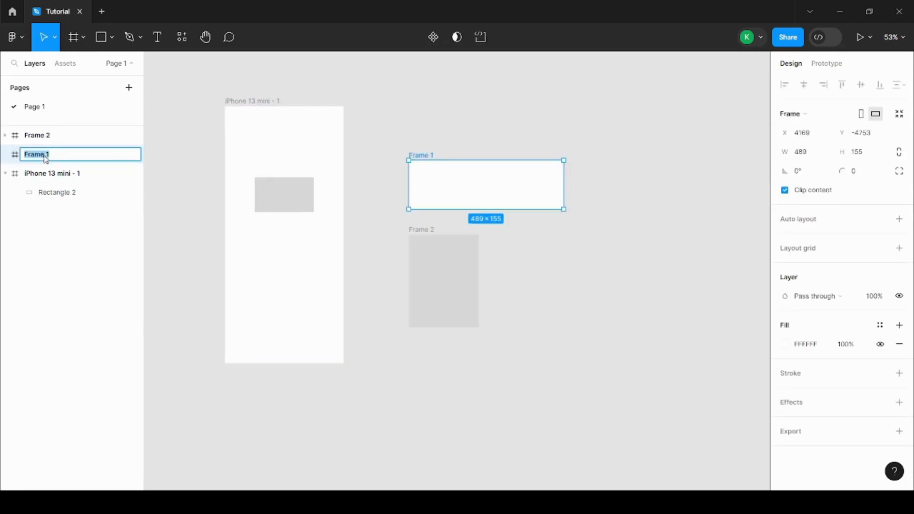
{"action": "type", "text": "splash screen"}
{"action": "double_click", "coordinate": [50, 138]}
{"action": "type", "text": "onboarding"}
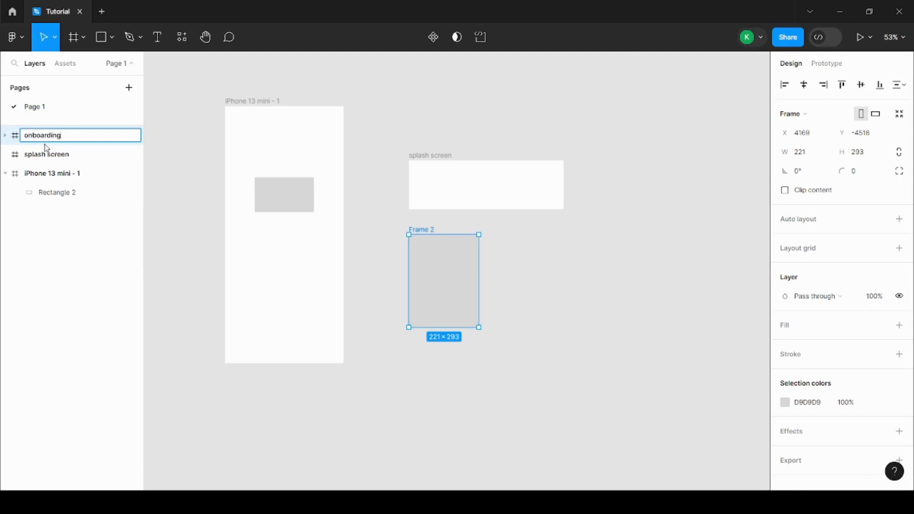
{"action": "left_click", "coordinate": [182, 110]}
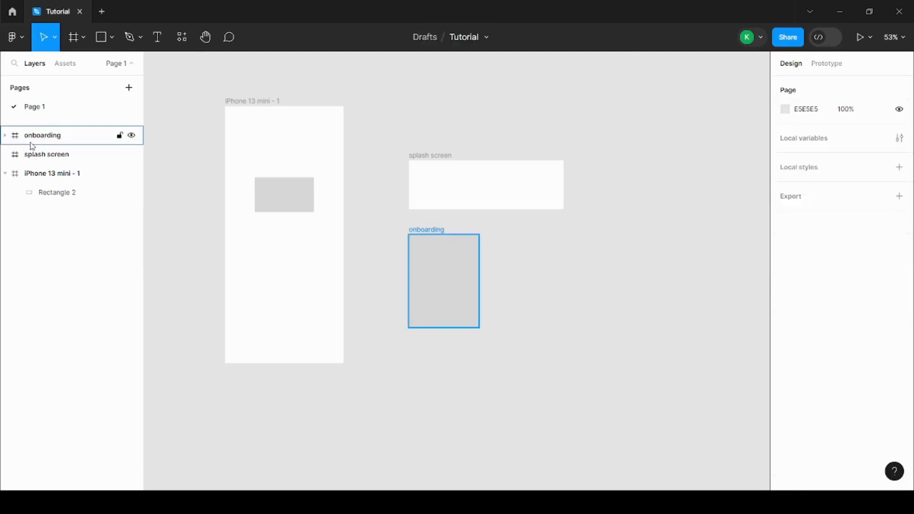
Move the onboarding frame below the iPhone 13 mini frame in the layer order and collapse the iPhone frame's contents.
{"action": "left_click", "coordinate": [51, 141]}
{"action": "left_click", "coordinate": [50, 156]}
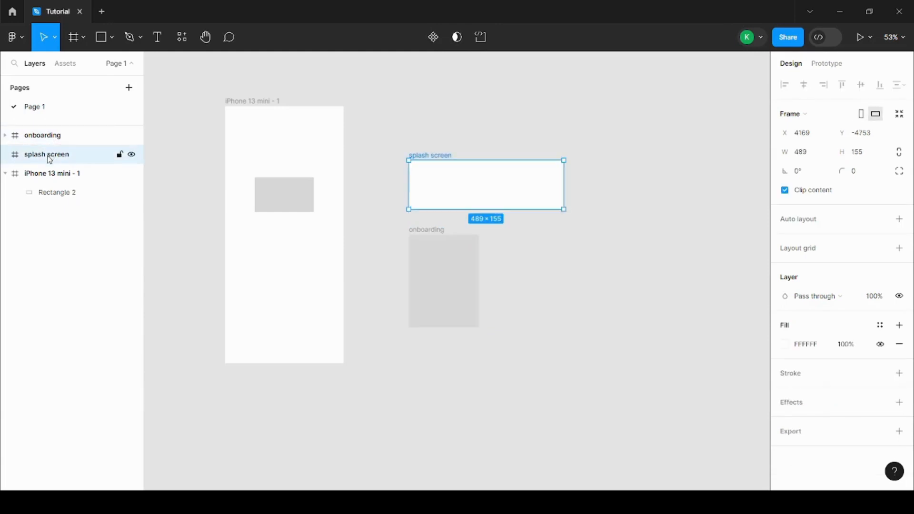
{"action": "left_click_drag", "start_coordinate": [61, 157], "coordinate": [27, 212]}
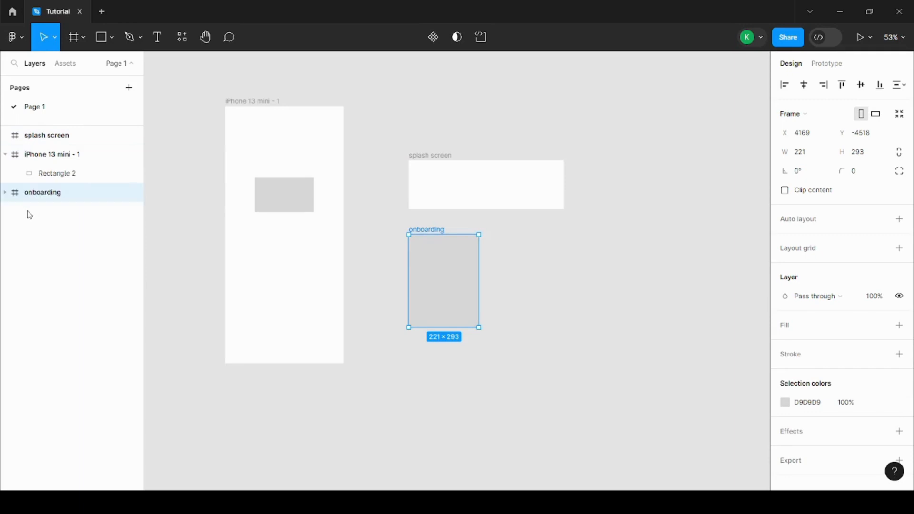
{"action": "left_click", "coordinate": [5, 154]}
{"action": "left_click", "coordinate": [169, 147]}
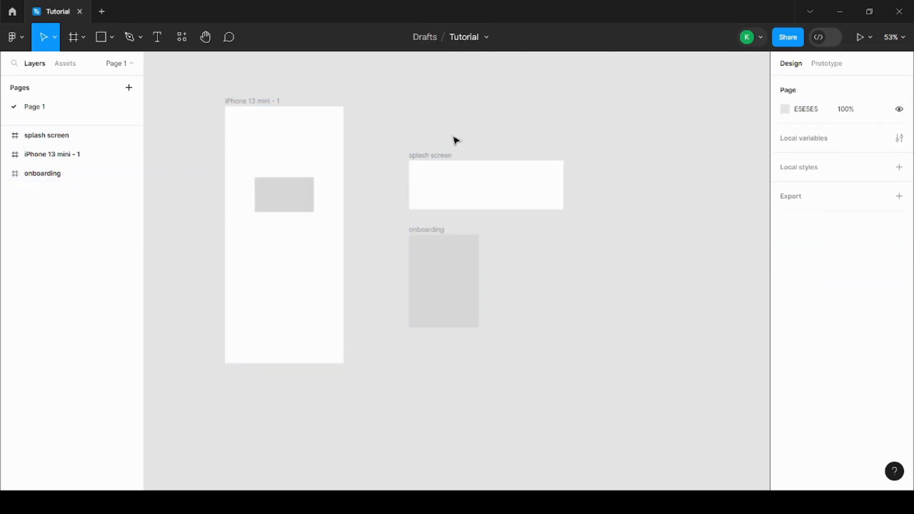
{"action": "scroll", "coordinate": [451, 137], "scroll_direction": "down", "scroll_amount": 3}
{"action": "scroll", "coordinate": [376, 118], "scroll_direction": "up", "scroll_amount": 3}
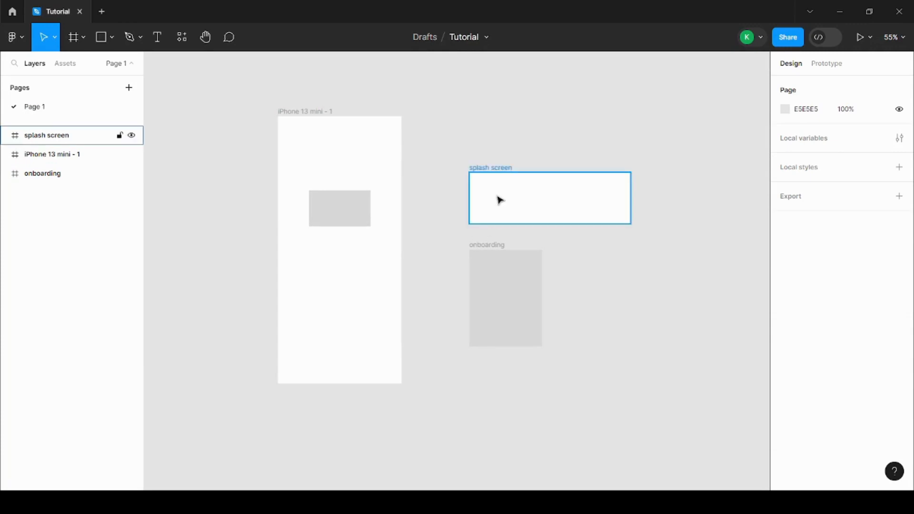
{"action": "left_click", "coordinate": [505, 172]}
{"action": "scroll", "coordinate": [542, 188], "scroll_direction": "up", "scroll_amount": 3}
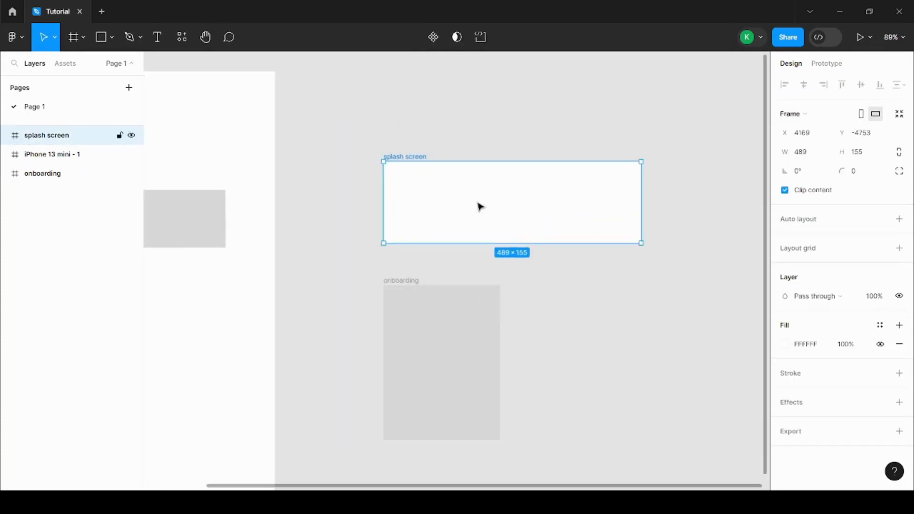
{"action": "scroll", "coordinate": [479, 206], "scroll_direction": "down", "scroll_amount": 1}
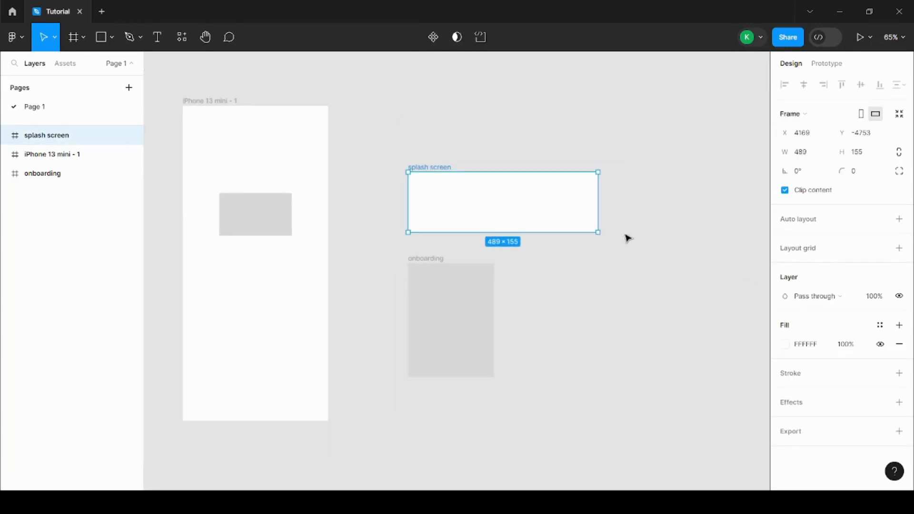
{"action": "scroll", "coordinate": [614, 228], "scroll_direction": "up", "scroll_amount": 2}
{"action": "scroll", "coordinate": [452, 157], "scroll_direction": "down", "scroll_amount": 3}
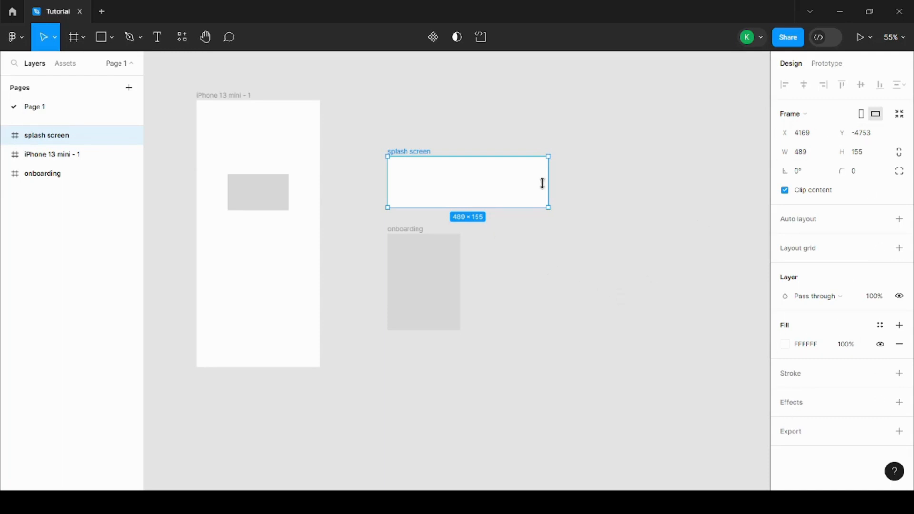
{"action": "key", "text": "Escape"}
{"action": "scroll", "coordinate": [210, 116], "scroll_direction": "up", "scroll_amount": 5}
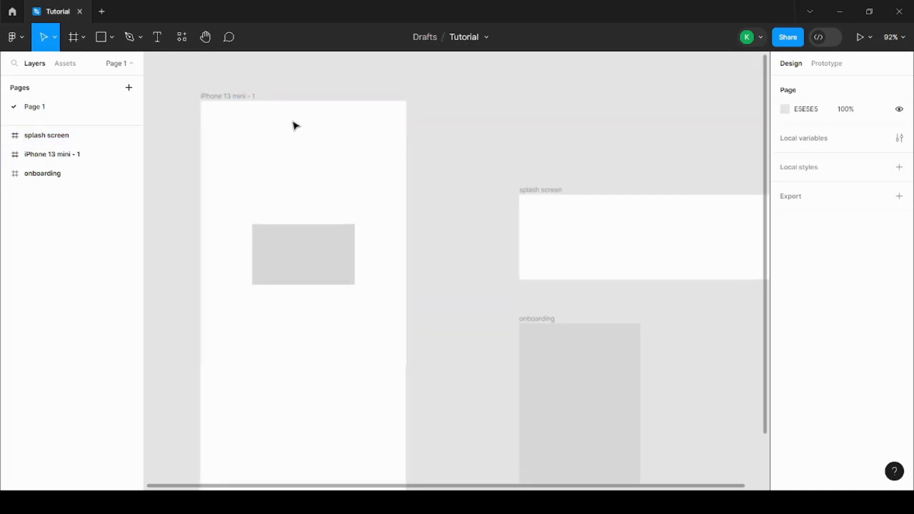
{"action": "scroll", "coordinate": [295, 126], "scroll_direction": "down", "scroll_amount": 3}
Increase the splash screen frame's height to about 176 and move it beside the iPhone 13 mini frame with their top edges aligned.
{"action": "left_click", "coordinate": [489, 170]}
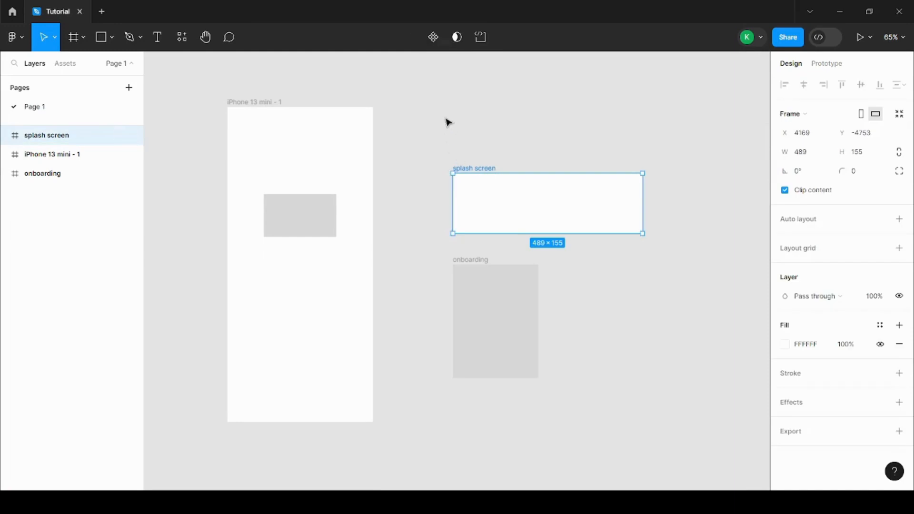
{"action": "left_click", "coordinate": [447, 122]}
{"action": "left_click", "coordinate": [466, 169]}
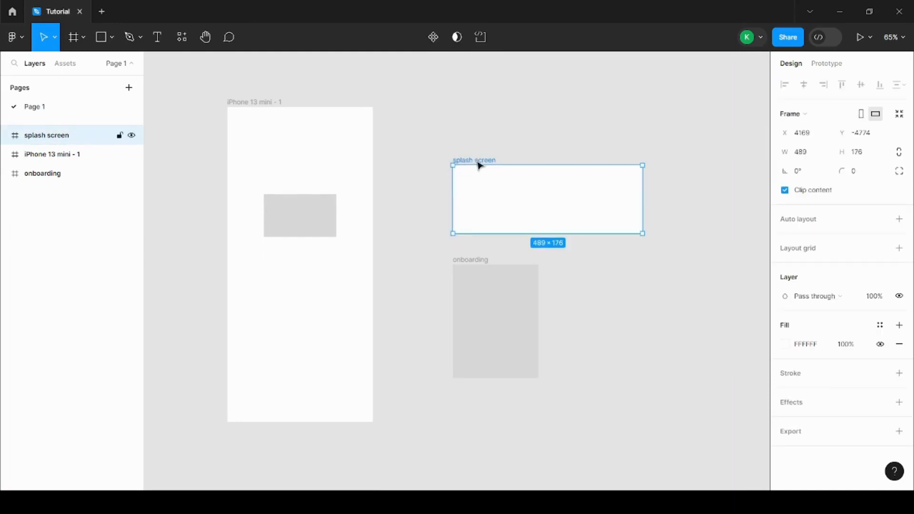
{"action": "left_click_drag", "start_coordinate": [479, 166], "coordinate": [417, 105]}
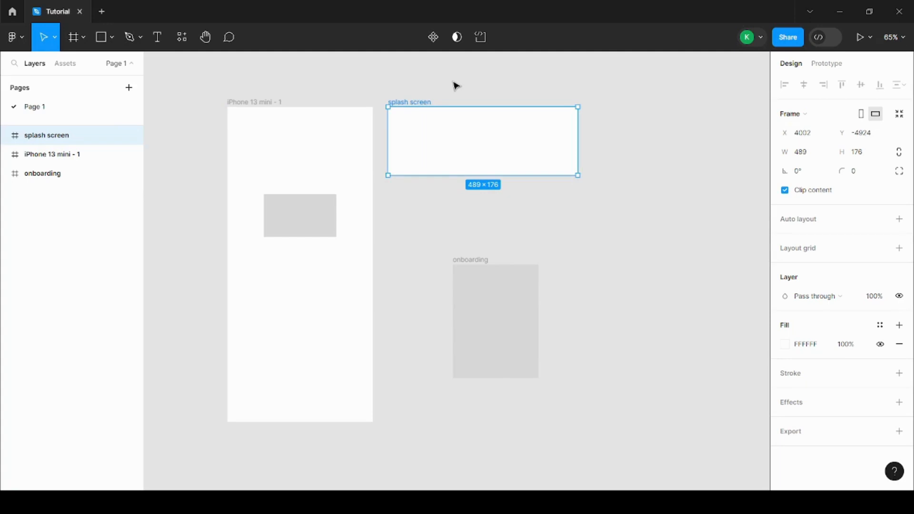
{"action": "left_click", "coordinate": [456, 85]}
{"action": "left_click_drag", "start_coordinate": [395, 106], "coordinate": [415, 102]}
{"action": "left_click", "coordinate": [419, 91]}
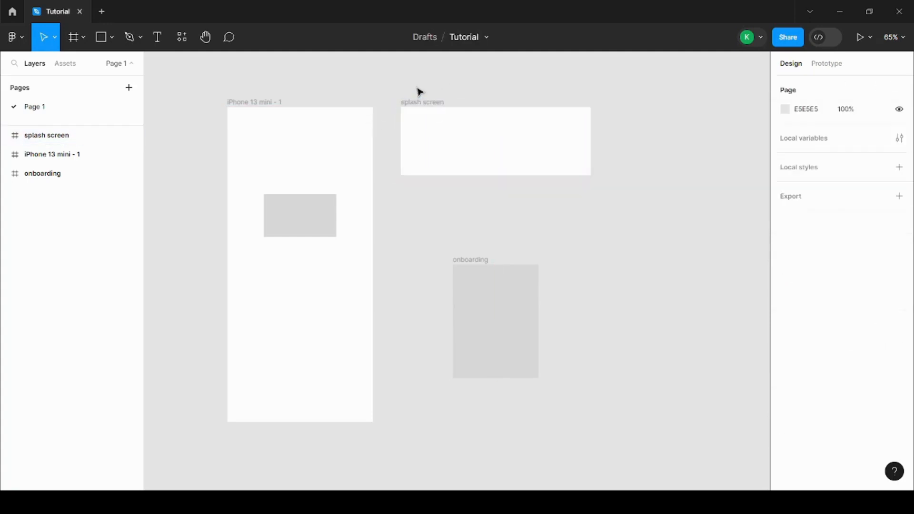